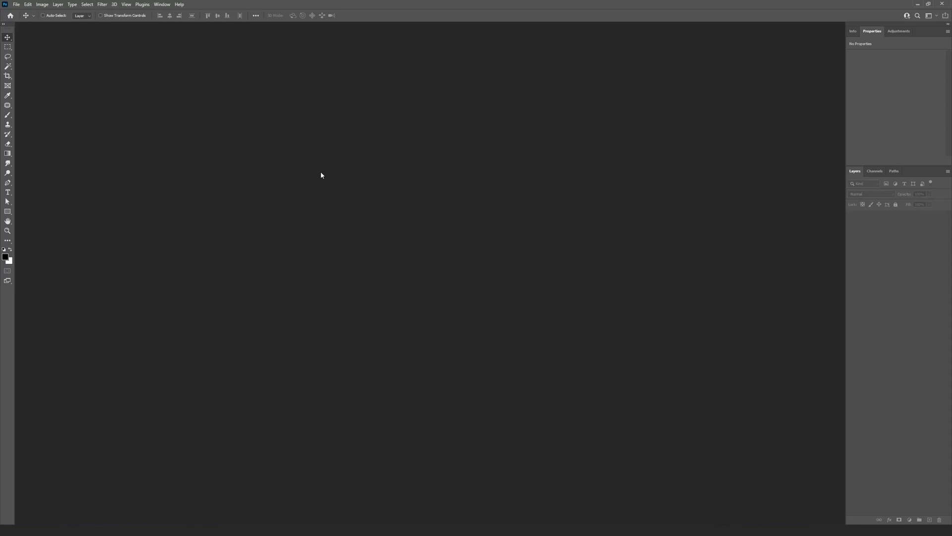
Open image.psd from the Shine folder
left_click(11, 5)
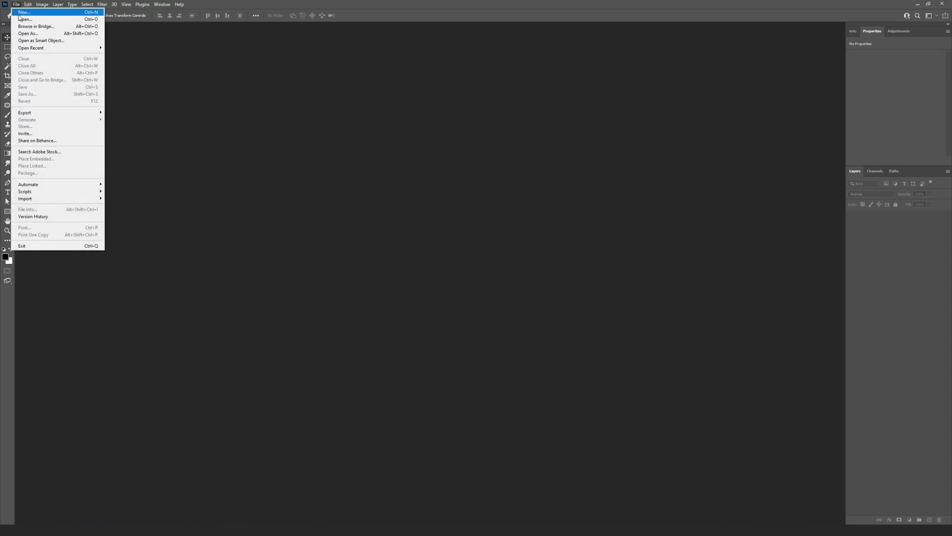
left_click(41, 19)
left_click(87, 61)
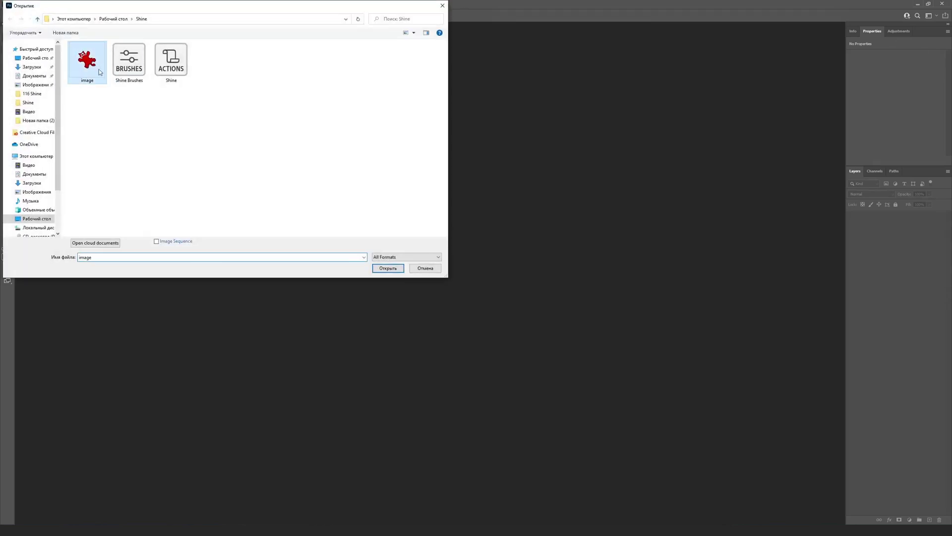
left_click(397, 269)
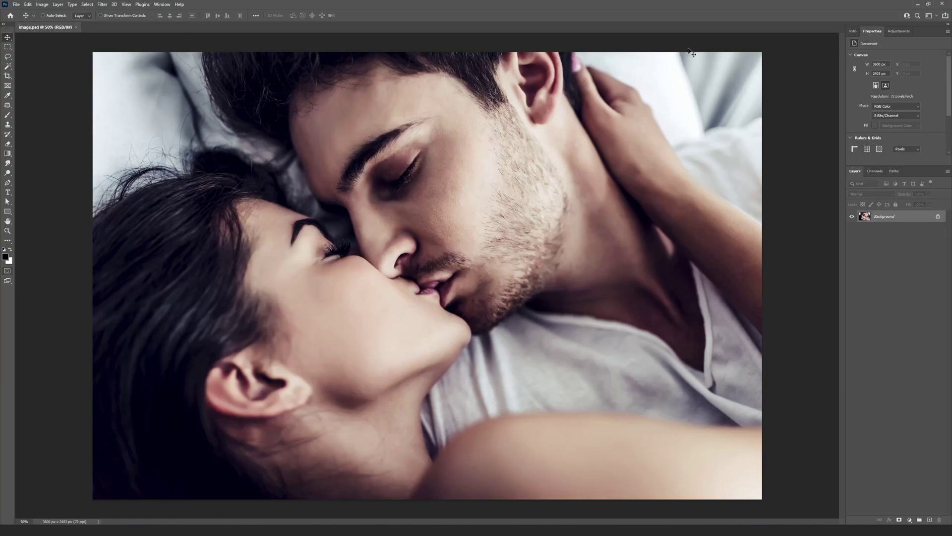
Check the image size (3600 × 2403 px, 72 ppi) and colour mode, changing nothing
left_click(42, 4)
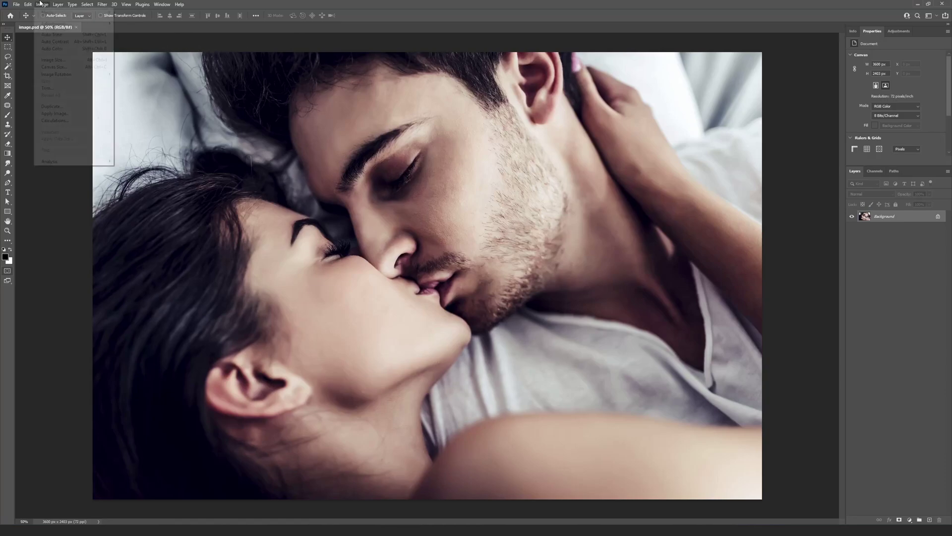
left_click(77, 61)
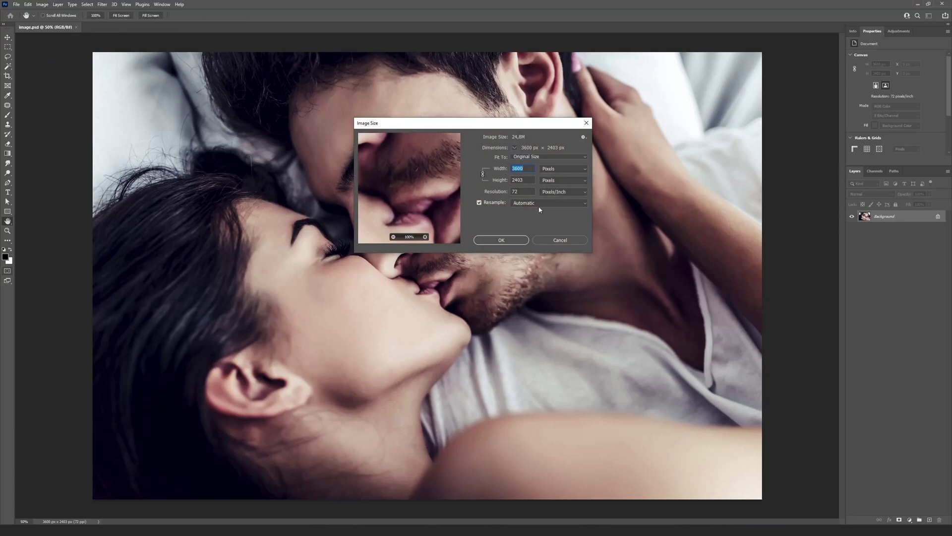
left_click(563, 240)
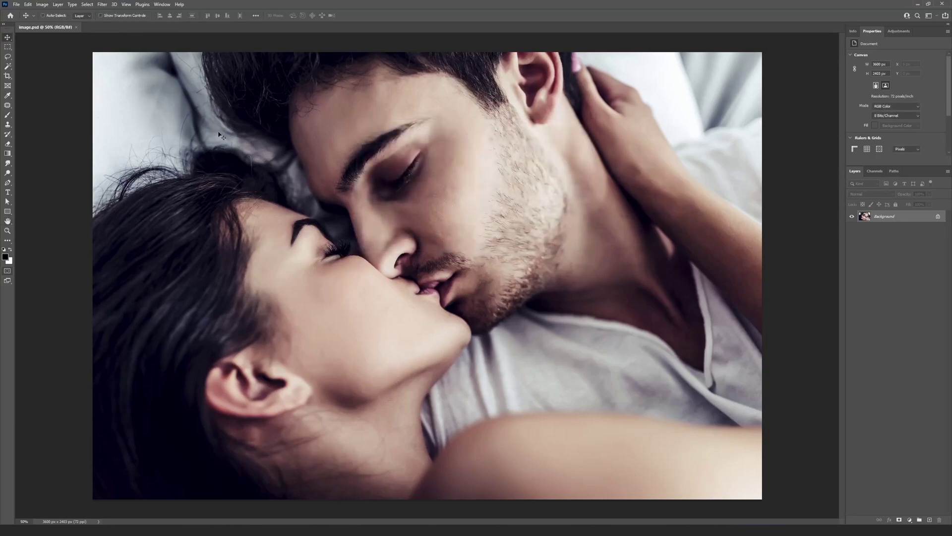
left_click(41, 5)
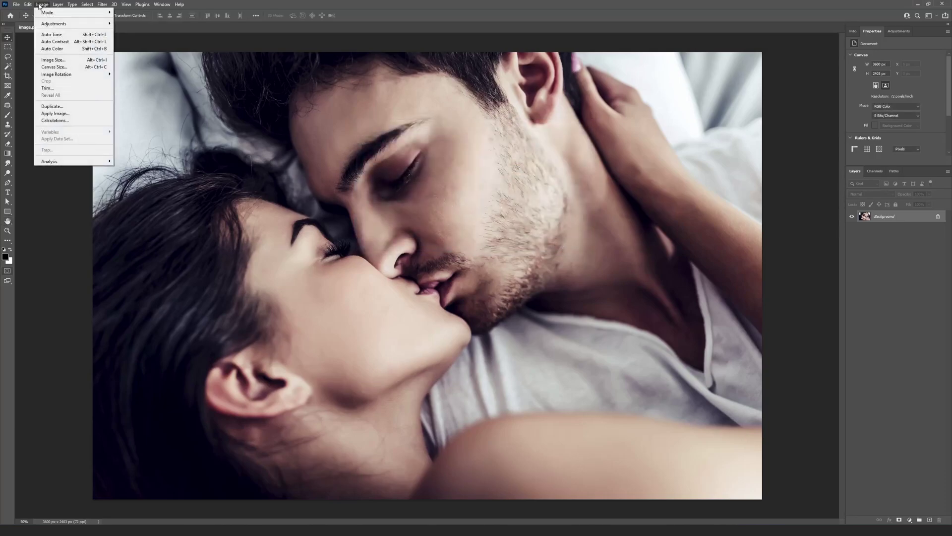
mouse_move(45, 13)
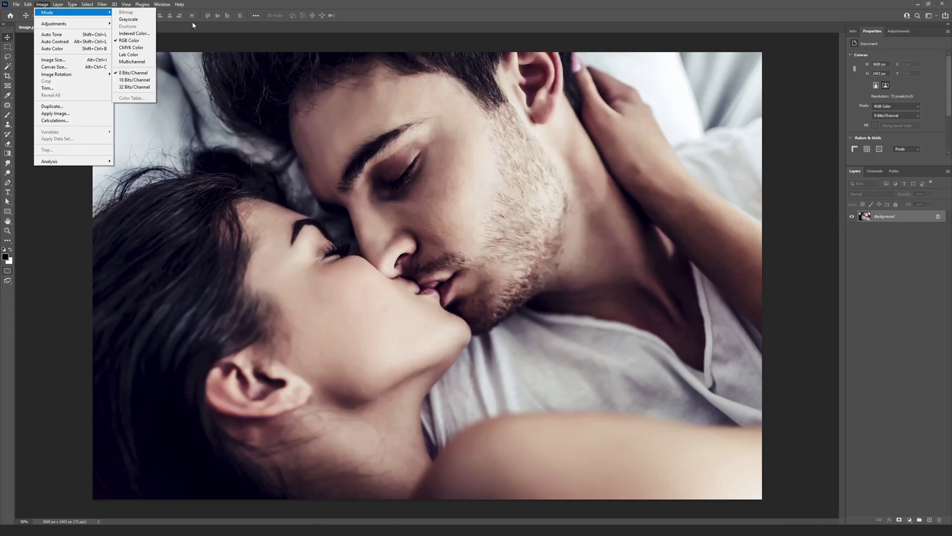
left_click(285, 8)
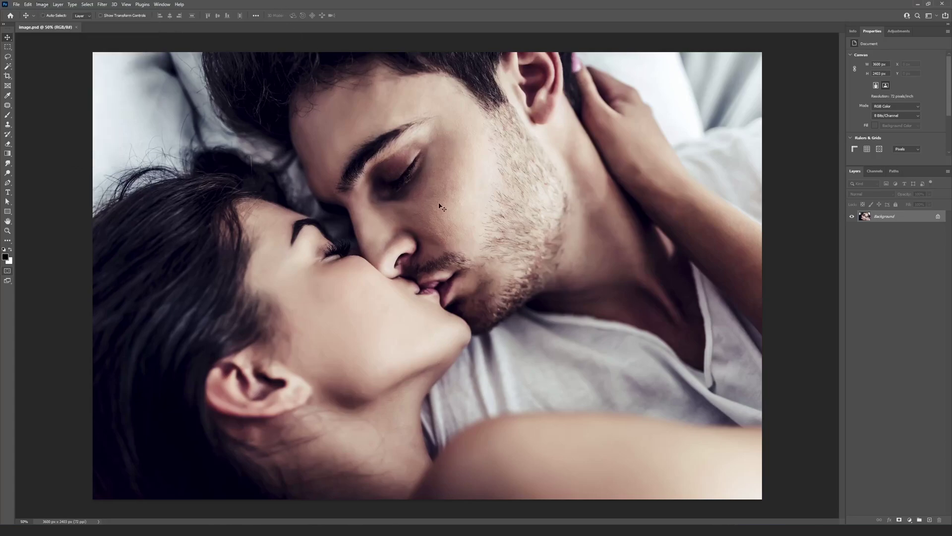
Select the Brush tool and enable Use Default Masks on Fill Layers in the Layers panel options
left_click(8, 117)
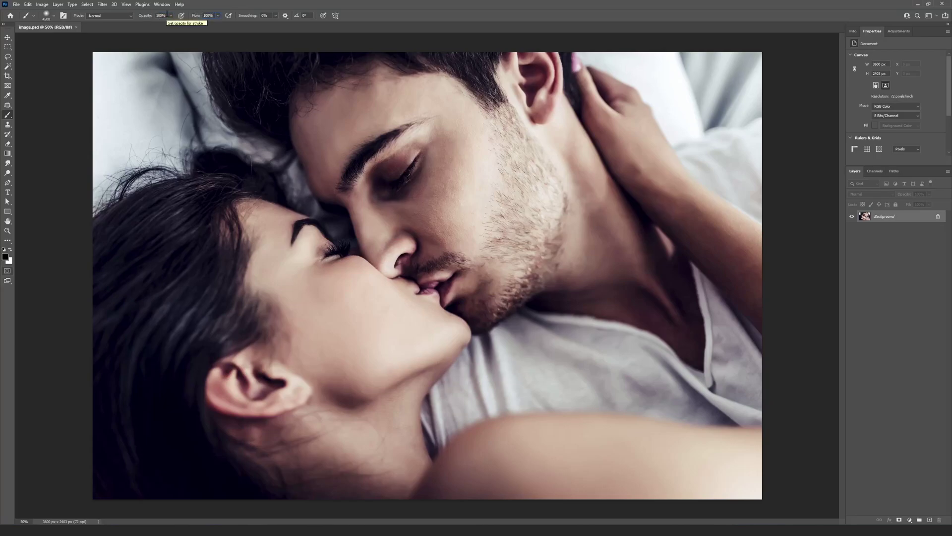
left_click(948, 172)
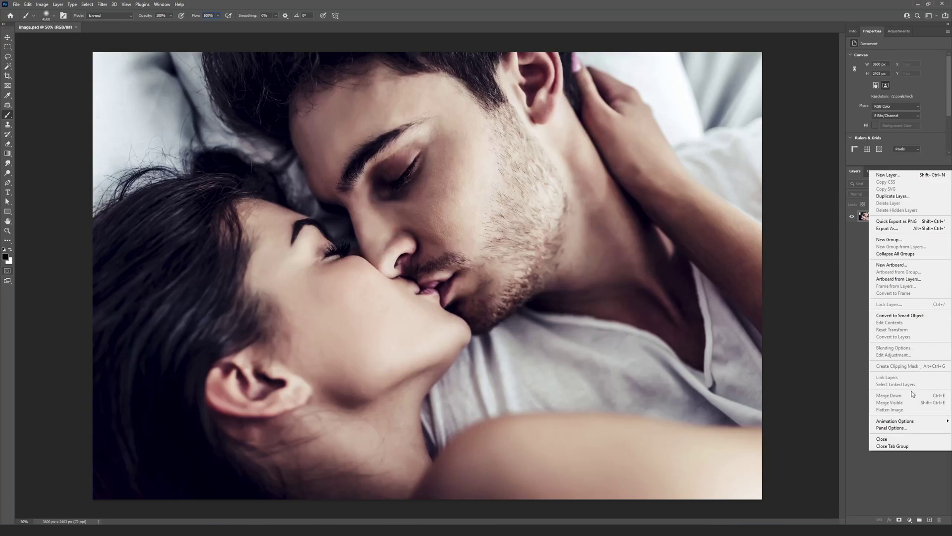
left_click(909, 430)
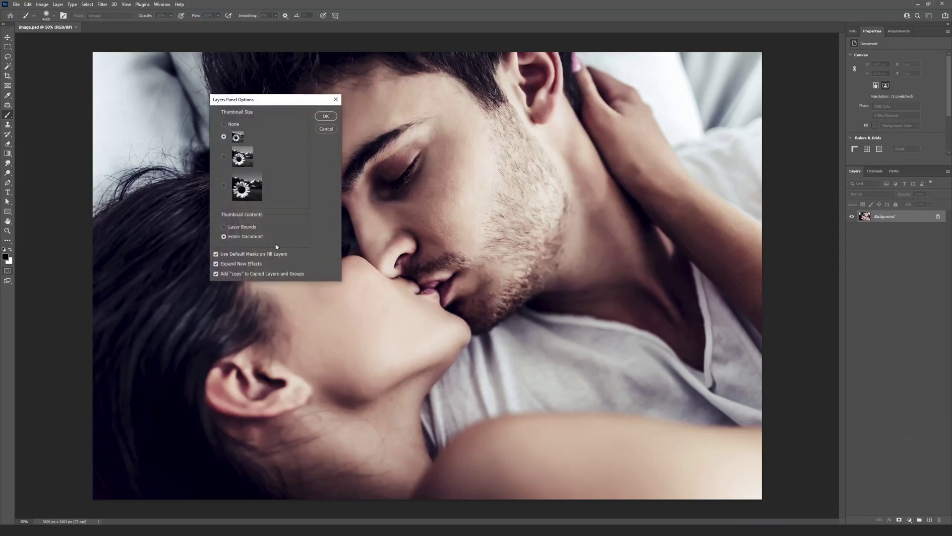
left_click(224, 257)
left_click(326, 116)
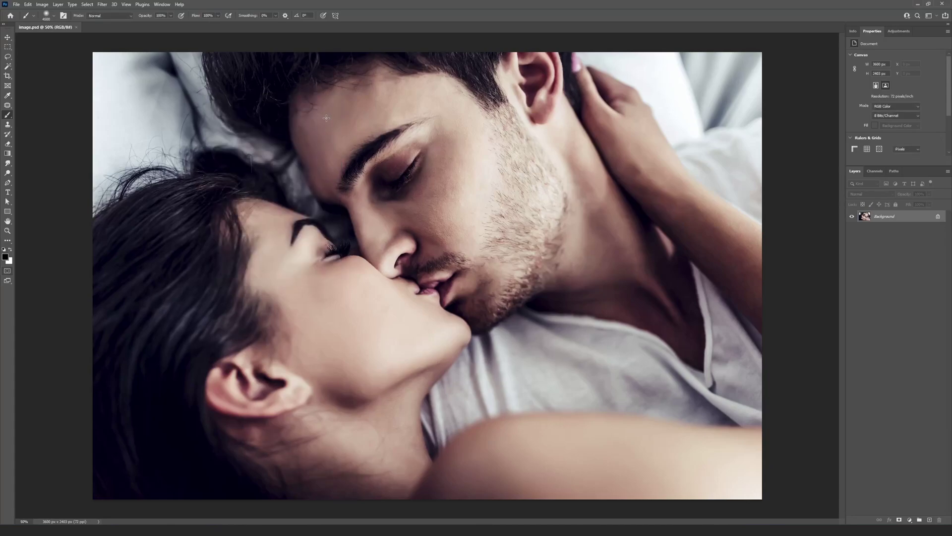
Confirm Quick Mask options with Masked Areas at 50% opacity, then leave Quick Mask mode
left_click(8, 271)
double_click(8, 271)
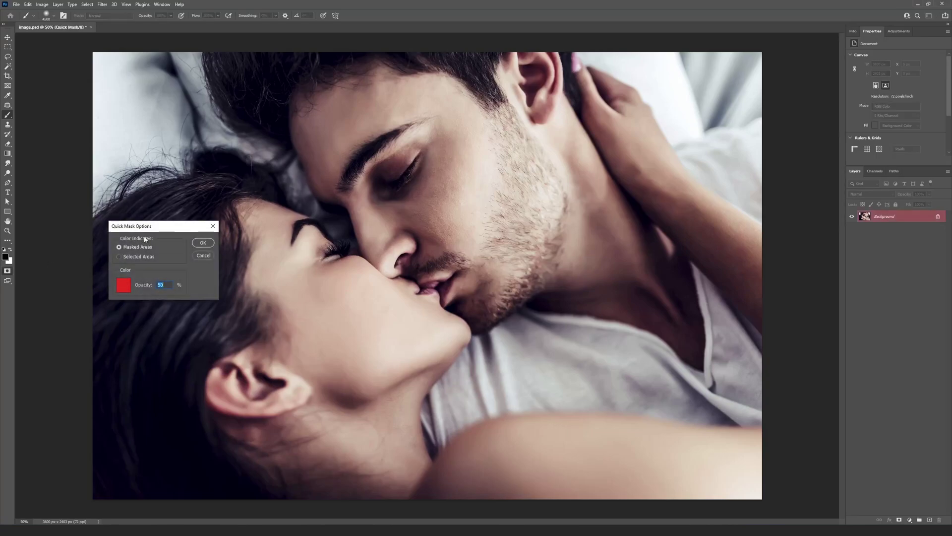
left_click_drag(165, 226, 184, 223)
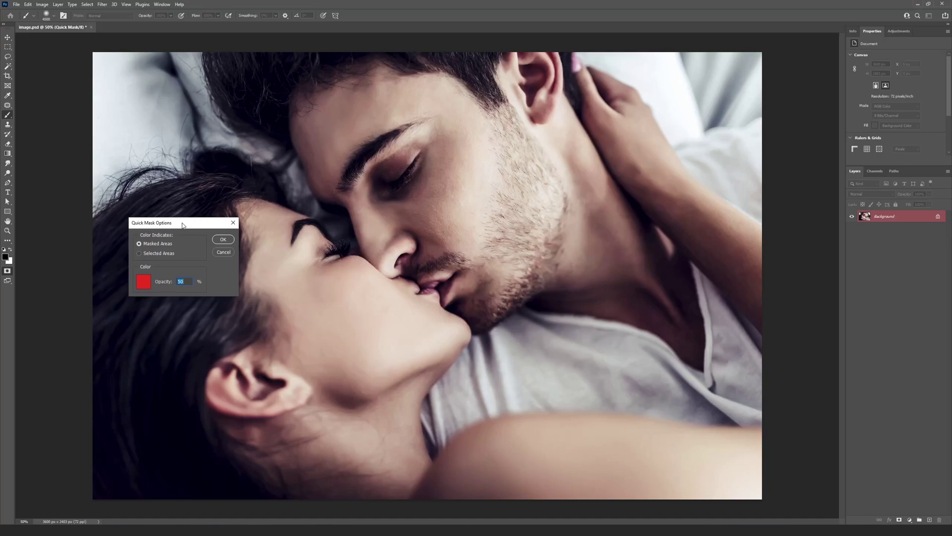
left_click(146, 243)
left_click(223, 240)
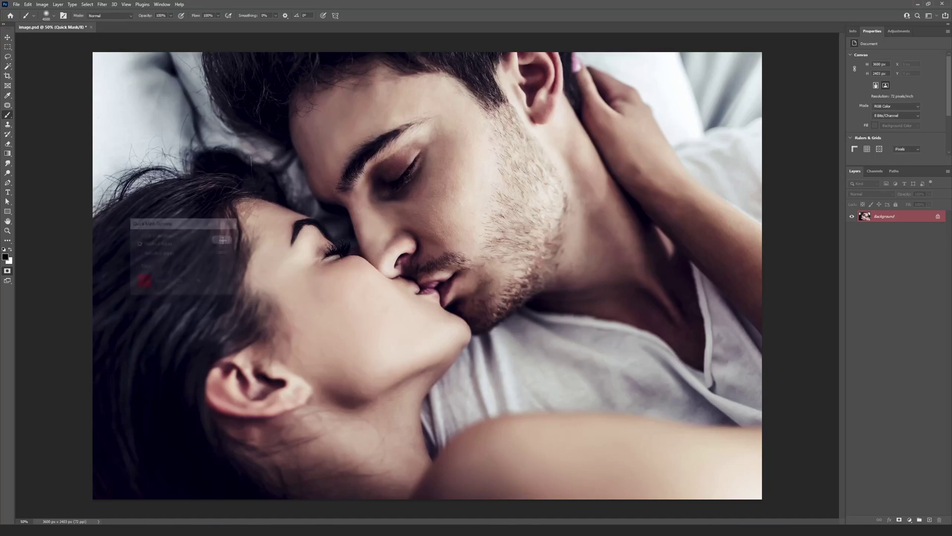
left_click(7, 270)
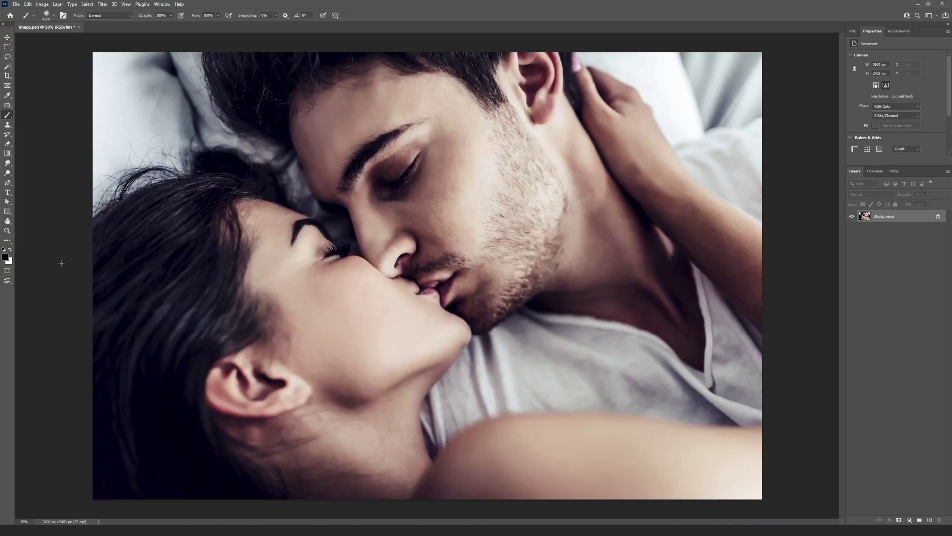
Show the Actions panel and load the Shine actions and Shine Brushes files
left_click(164, 5)
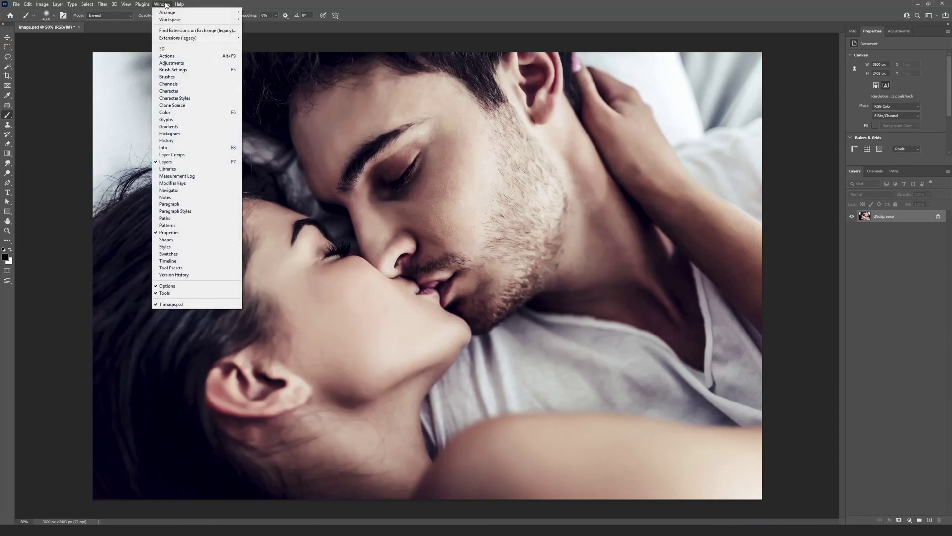
left_click(208, 56)
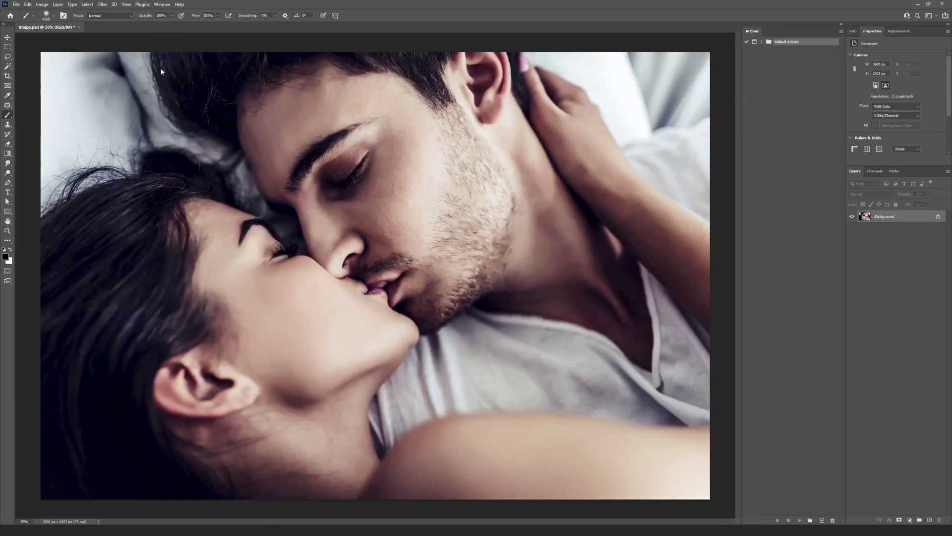
left_click(16, 4)
left_click(33, 22)
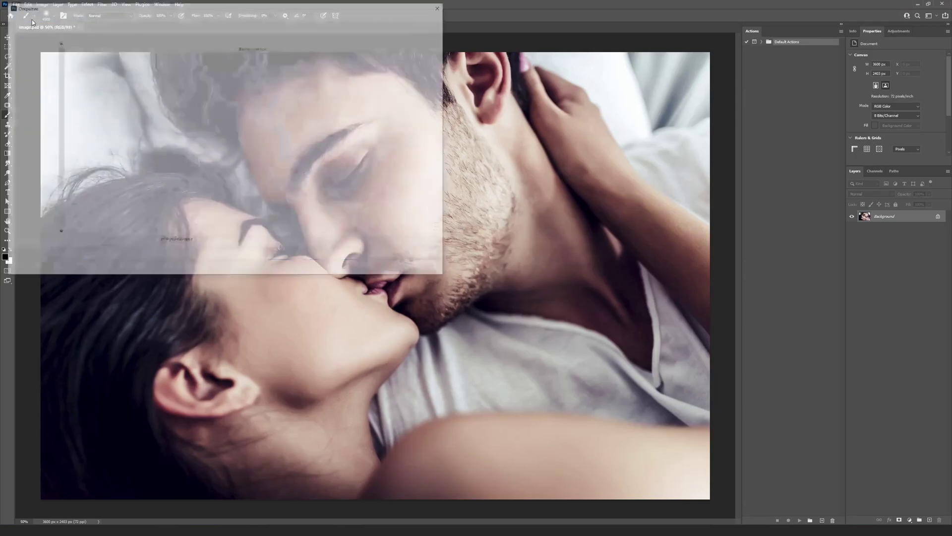
left_click(175, 63)
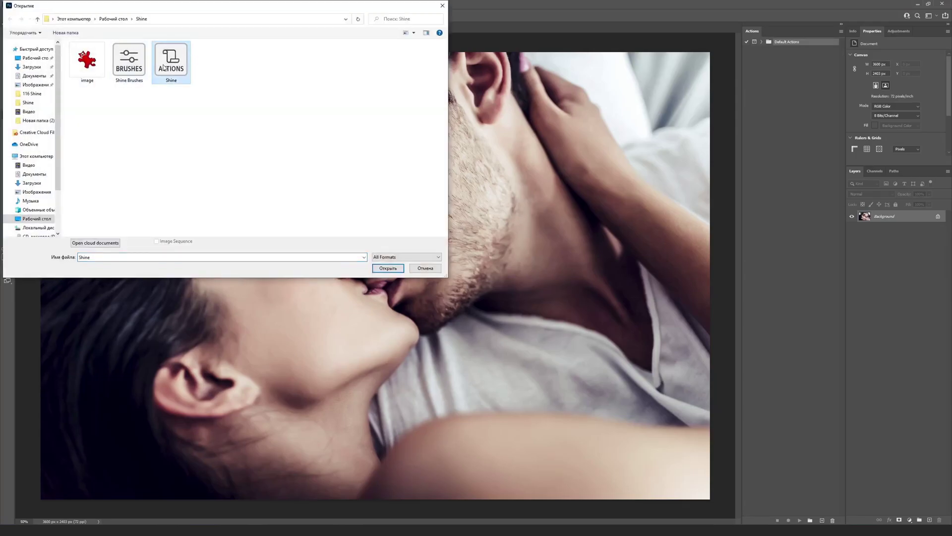
left_click(121, 63, "ctrl")
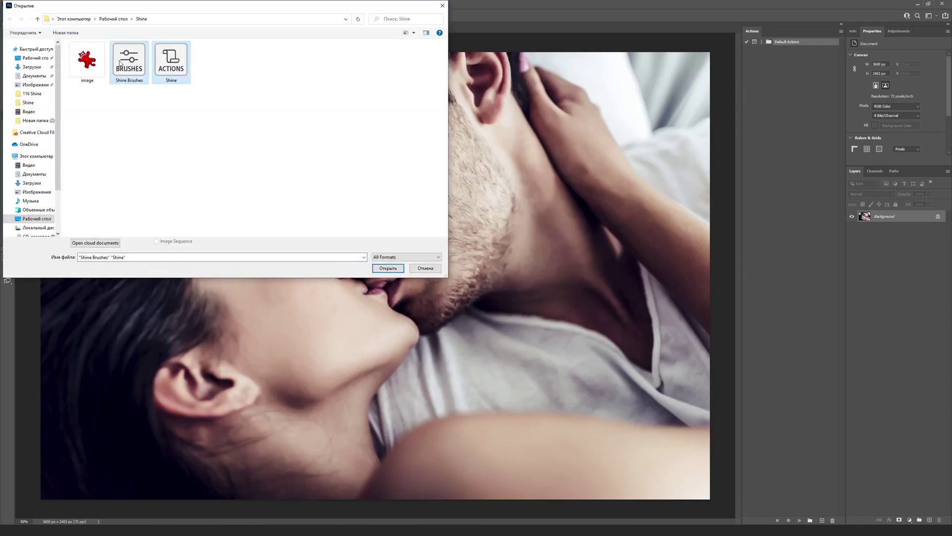
left_click(387, 268)
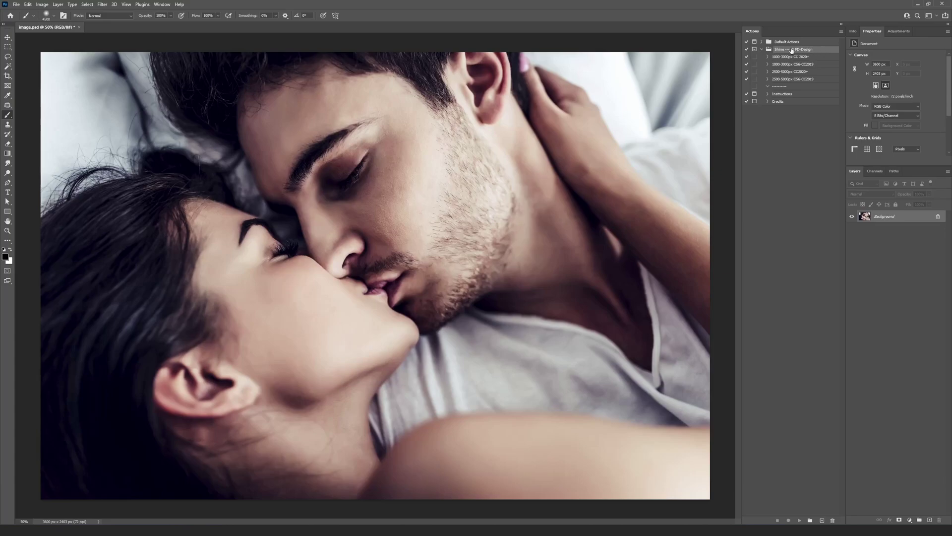
Play the Shine set's Instructions action and dismiss its message
left_click(762, 49)
left_click(761, 49)
left_click(793, 94)
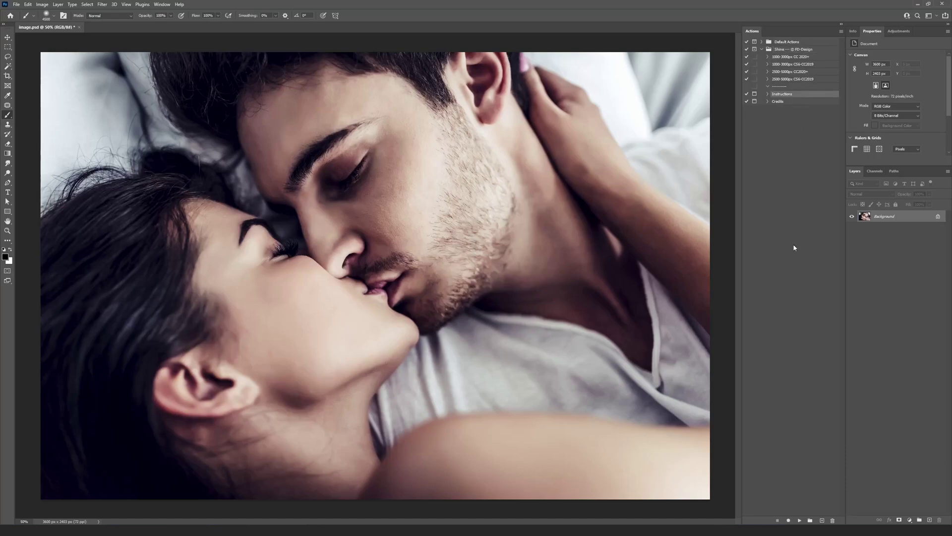
left_click(800, 519)
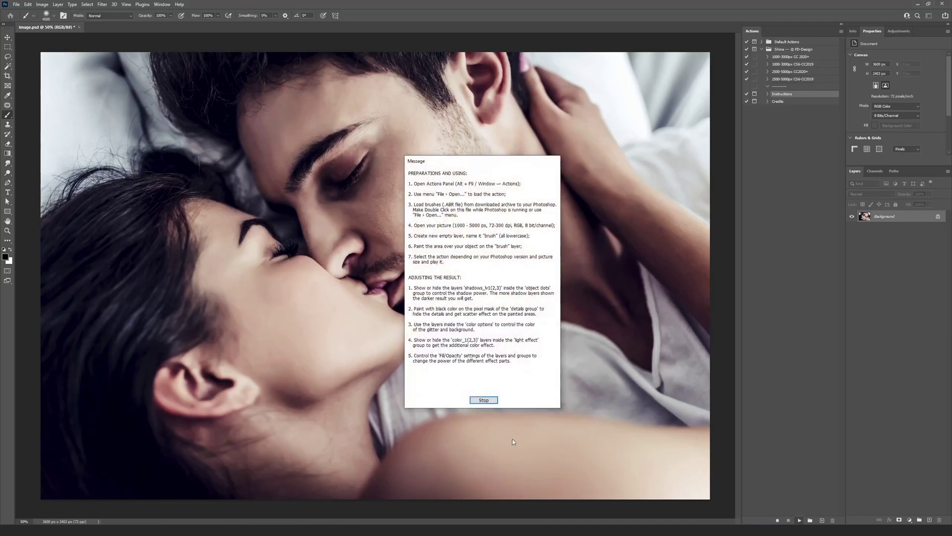
left_click(483, 400)
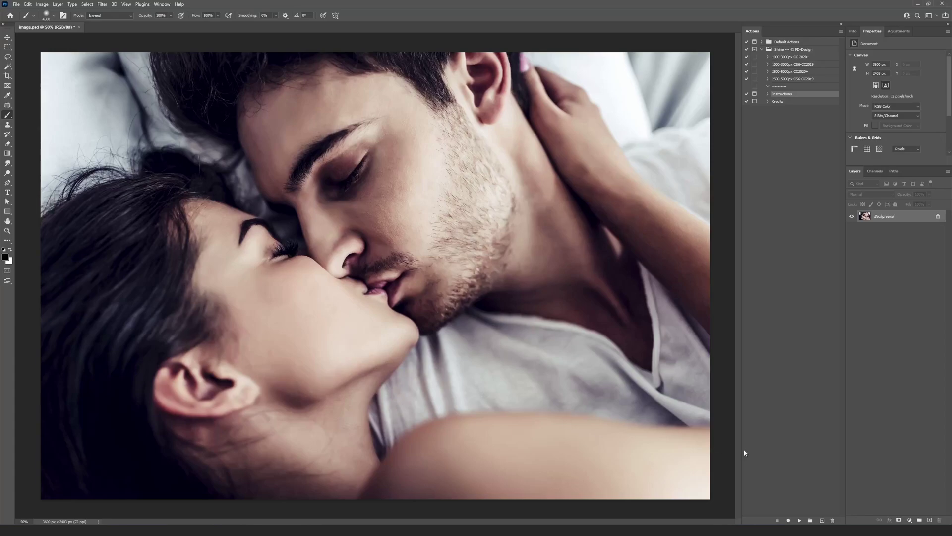
Add a new layer above the photo and name it 'brush'
left_click(930, 520)
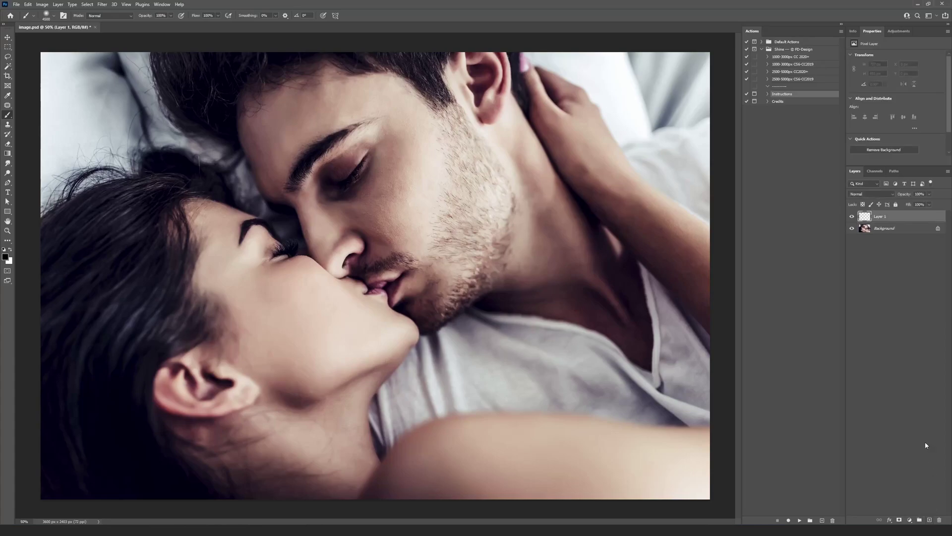
double_click(881, 216)
type("brush")
key("Return")
Cycle through the Pen and selection tools, settling on the Brush tool
left_click(7, 183)
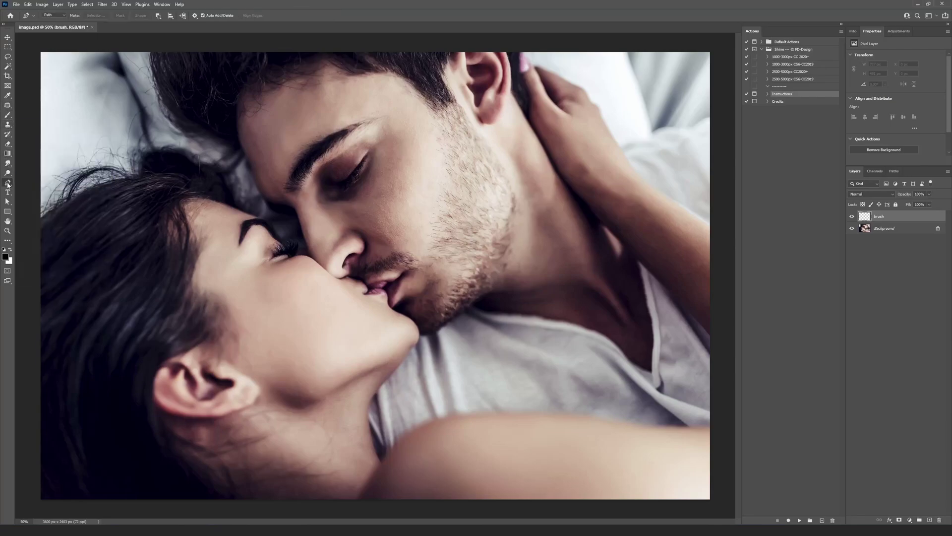
left_click(8, 66)
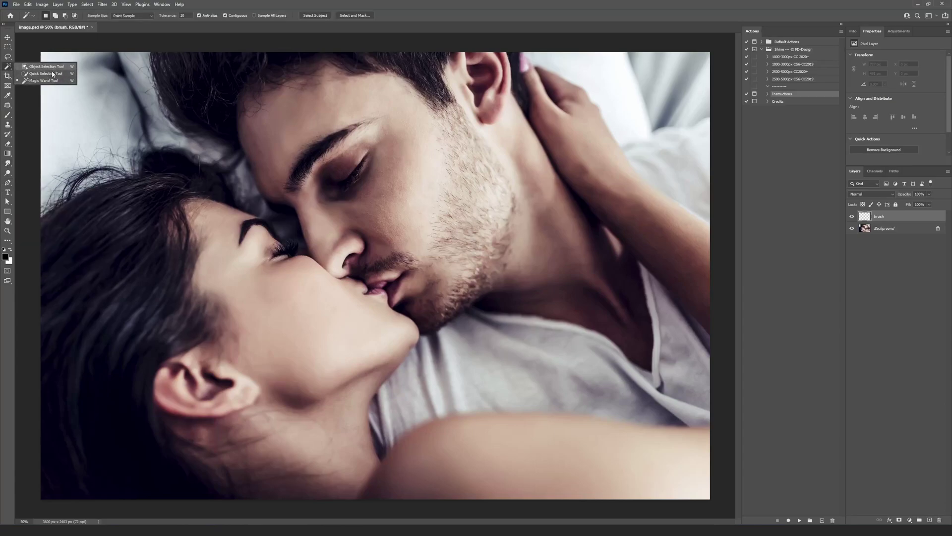
left_click(31, 80)
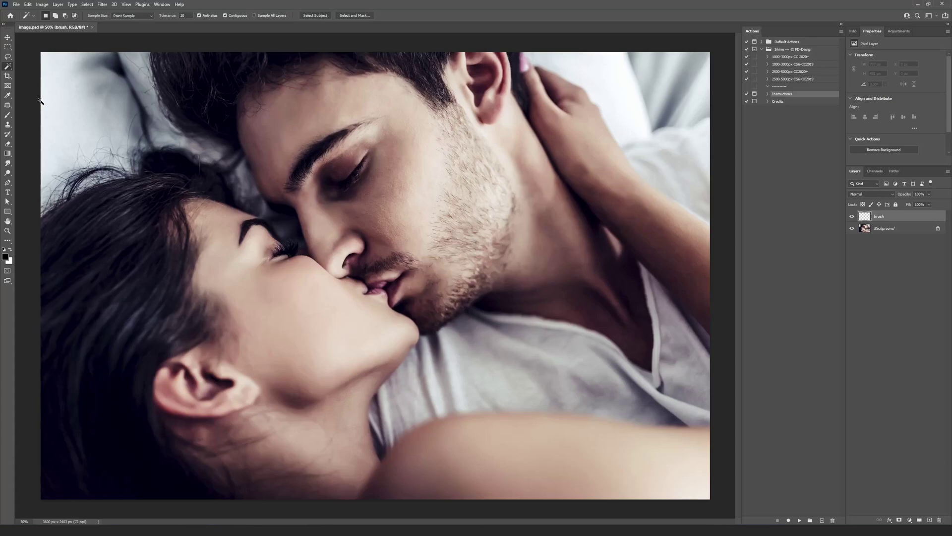
left_click(5, 117)
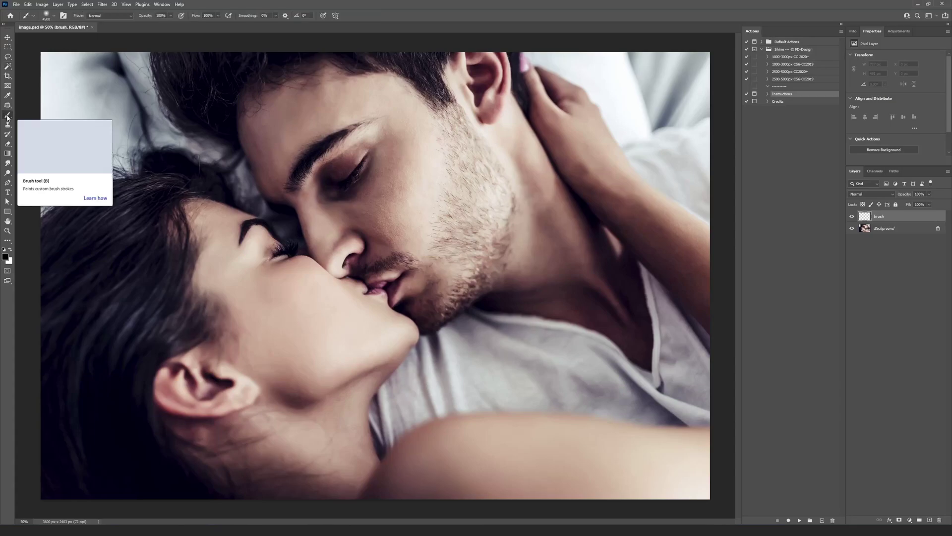
Paint black over the couple's necks, hair and hairline with a 150 px, then 400 px brush
right_click(90, 106)
type("150")
key("Return")
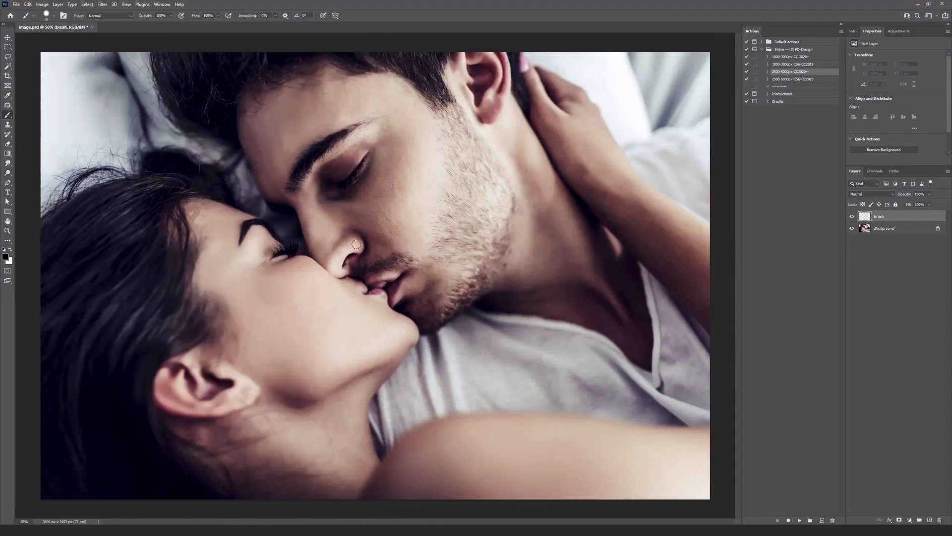
mouse_move(407, 331)
left_mouse_down()
mouse_move(371, 374)
mouse_move(352, 436)
mouse_move(369, 472)
left_mouse_up()
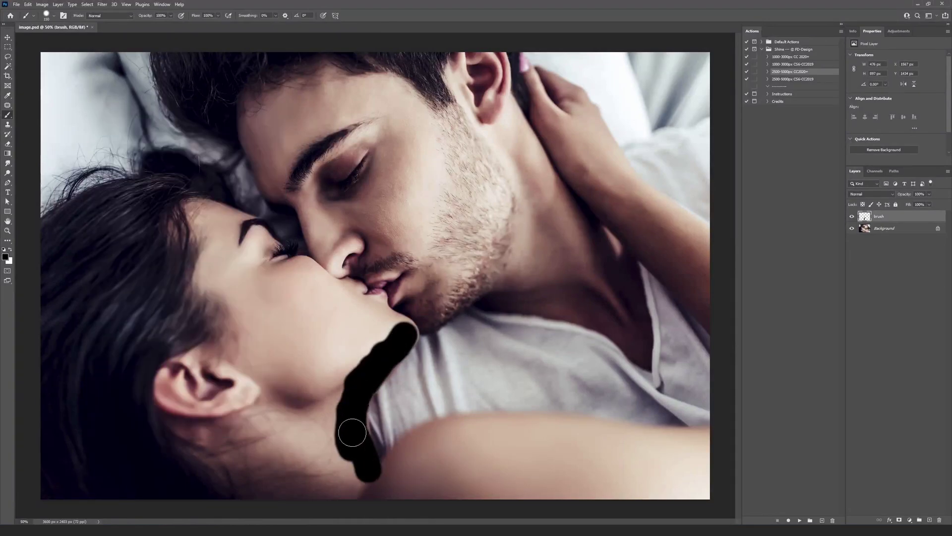
mouse_move(406, 317)
left_mouse_down()
mouse_move(496, 281)
mouse_move(598, 280)
left_mouse_up()
mouse_move(177, 48)
left_mouse_down()
mouse_move(172, 87)
mouse_move(250, 135)
mouse_move(315, 240)
mouse_move(304, 269)
mouse_move(268, 254)
mouse_move(205, 193)
mouse_move(153, 187)
mouse_move(43, 278)
left_mouse_up()
key("bracketright")
key("bracketright")
key("bracketright")
key("bracketright")
key("bracketright")
mouse_move(358, 466)
left_mouse_down()
mouse_move(341, 476)
mouse_move(329, 332)
mouse_move(354, 295)
mouse_move(608, 244)
mouse_move(343, 198)
mouse_move(226, 69)
mouse_move(292, 67)
mouse_move(492, 97)
mouse_move(519, 148)
mouse_move(429, 215)
mouse_move(402, 101)
mouse_move(262, 296)
mouse_move(78, 260)
mouse_move(137, 305)
mouse_move(261, 429)
mouse_move(157, 454)
mouse_move(238, 352)
mouse_move(240, 429)
mouse_move(247, 365)
mouse_move(460, 96)
mouse_move(563, 178)
mouse_move(563, 228)
left_mouse_up()
Switch to a smaller Eraser and return the view to 50% zoom
key("ctrl+minus")
key("e")
key("bracketleft")
key("bracketleft")
key("bracketleft")
key("bracketleft")
key("bracketleft")
key("bracketleft")
key("bracketleft")
key("bracketleft")
key("bracketleft")
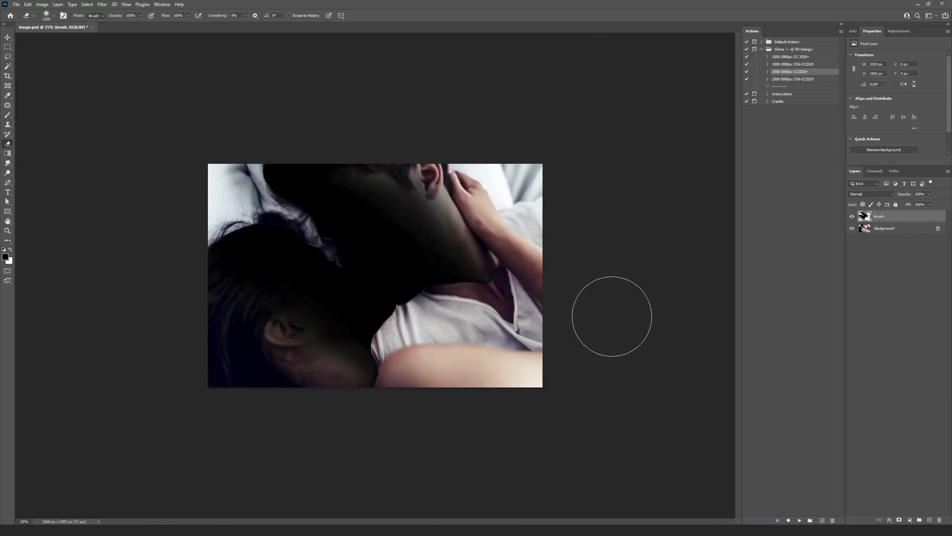
key("ctrl+plus")
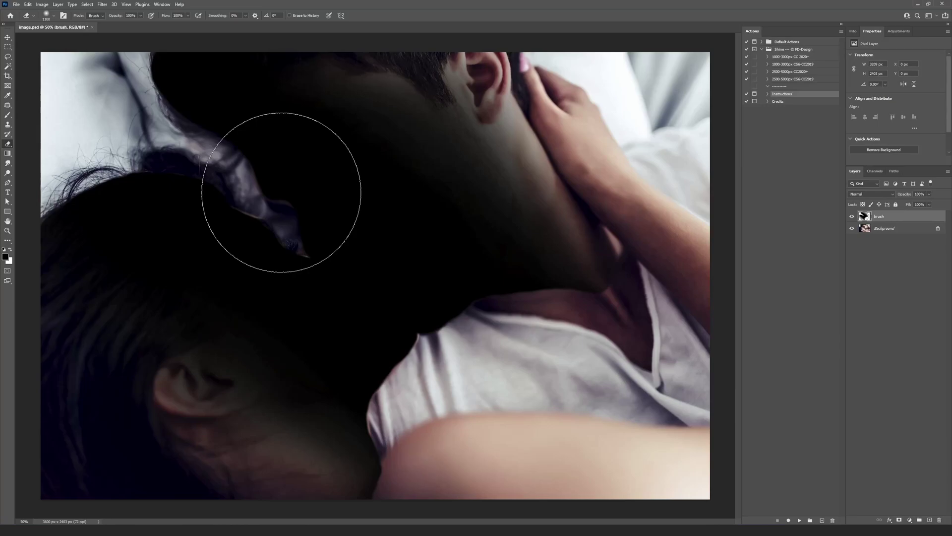
Play the 2500-5000px CC2020+ Shine action, then inspect the object dots group and show shadows_lv2
left_click(818, 72)
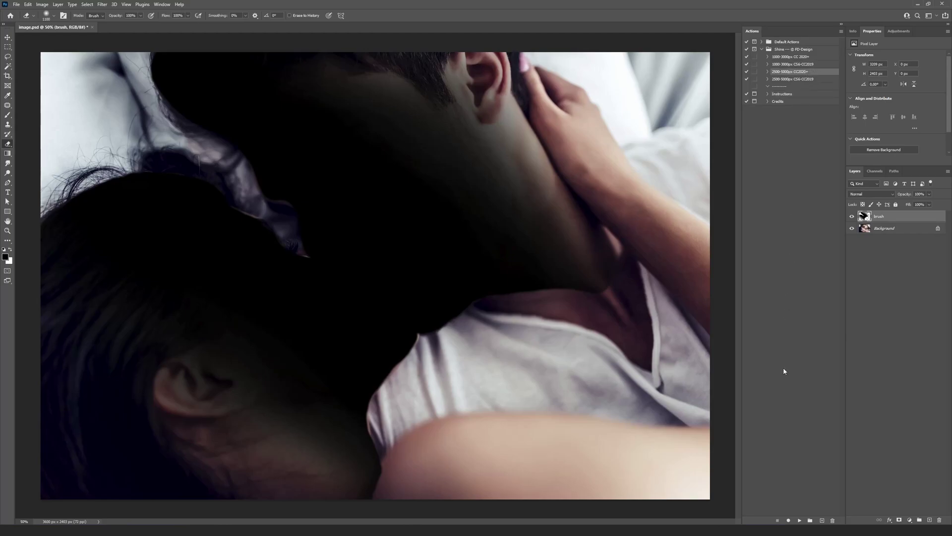
left_click(799, 520)
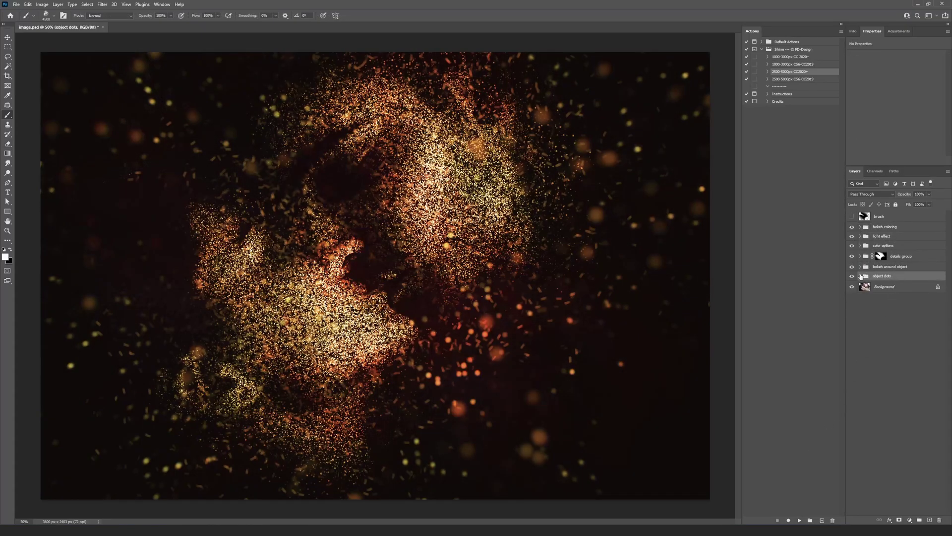
left_click(860, 276)
left_click(895, 310)
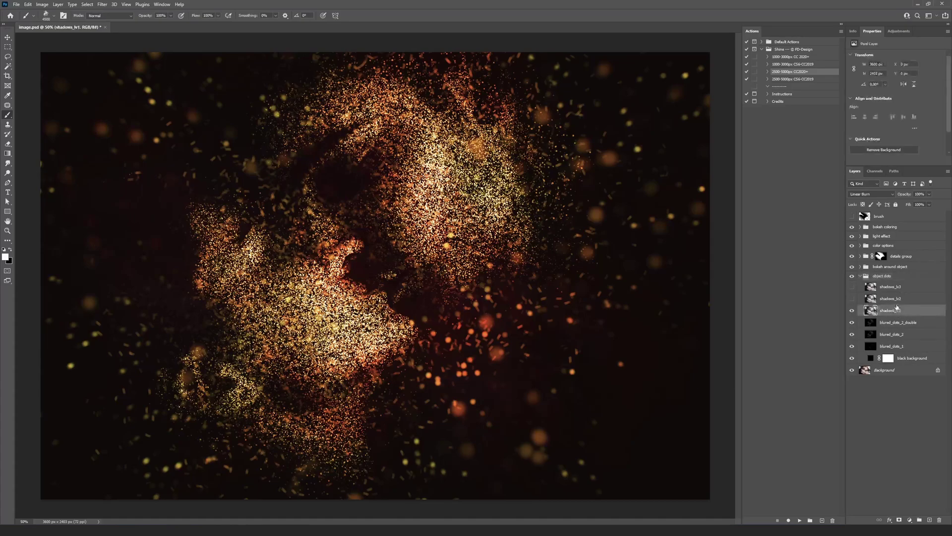
left_click(852, 298)
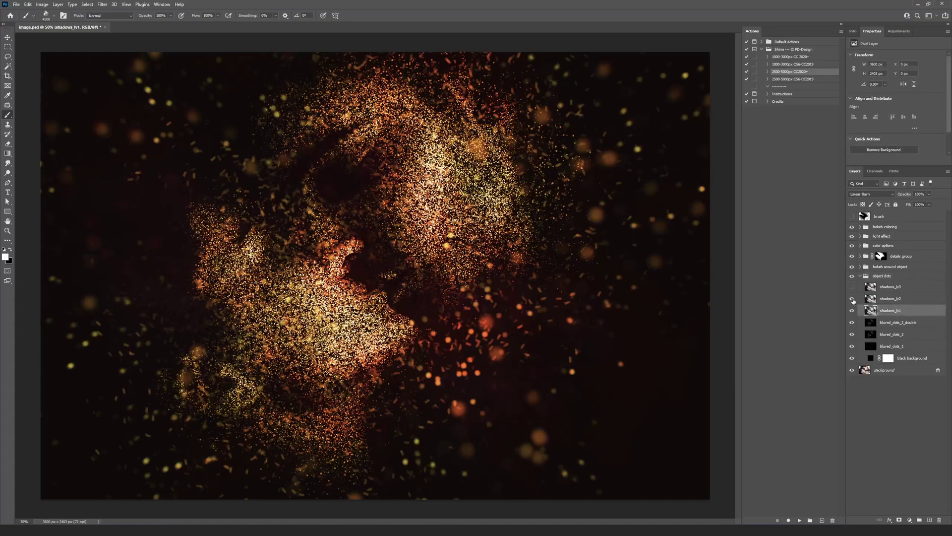
left_click(852, 288)
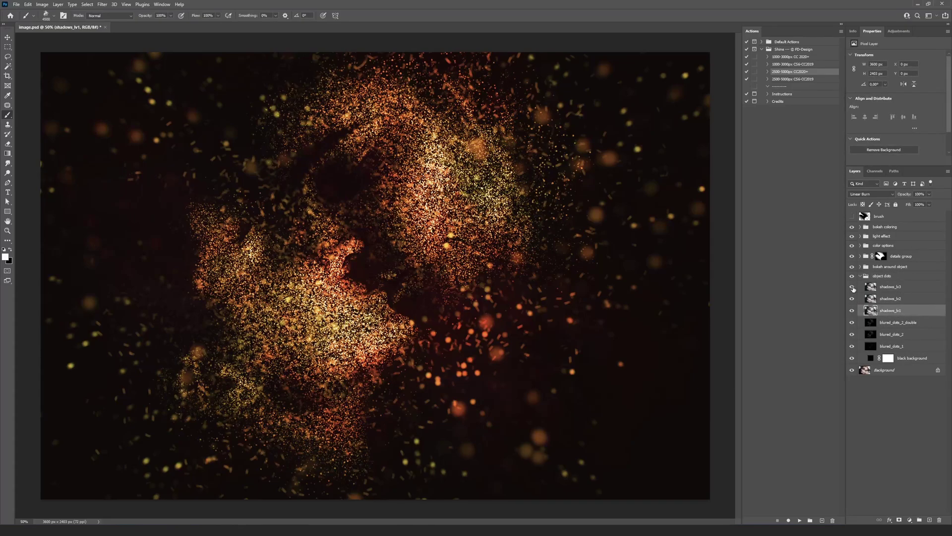
left_click(853, 287)
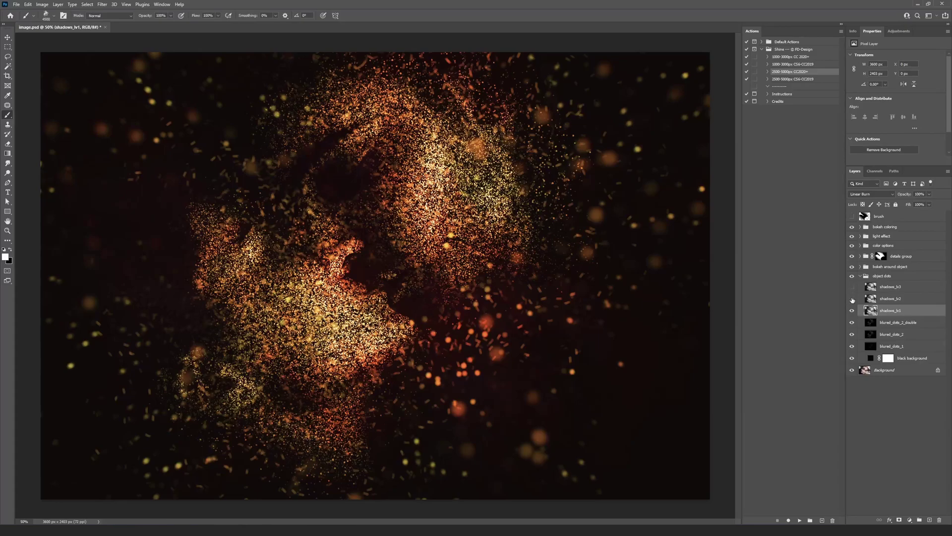
left_click(853, 299)
left_click(851, 310)
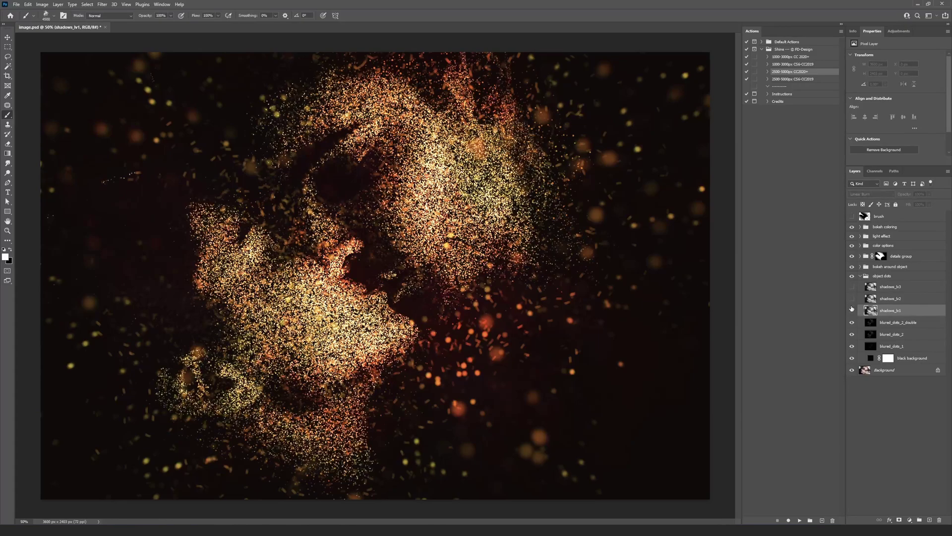
left_click(851, 309)
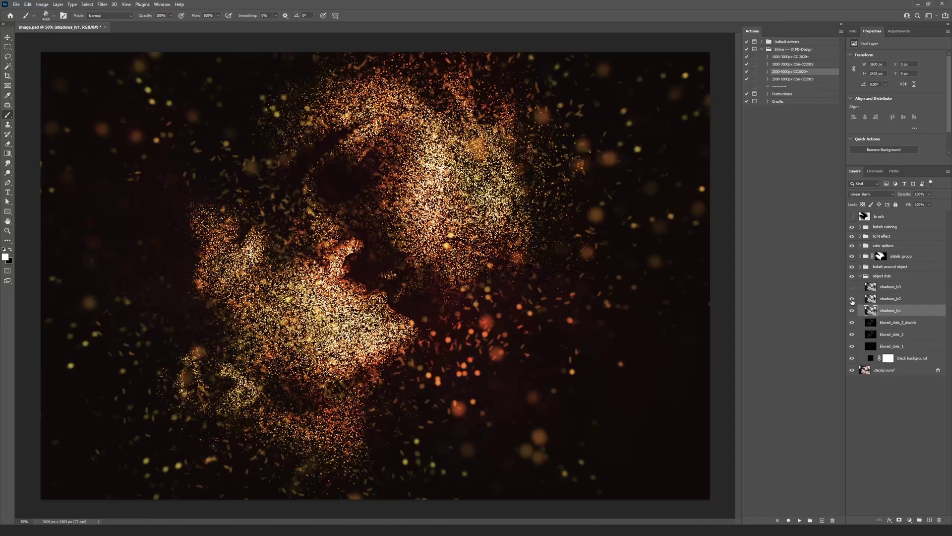
left_click(852, 298)
left_click(852, 288)
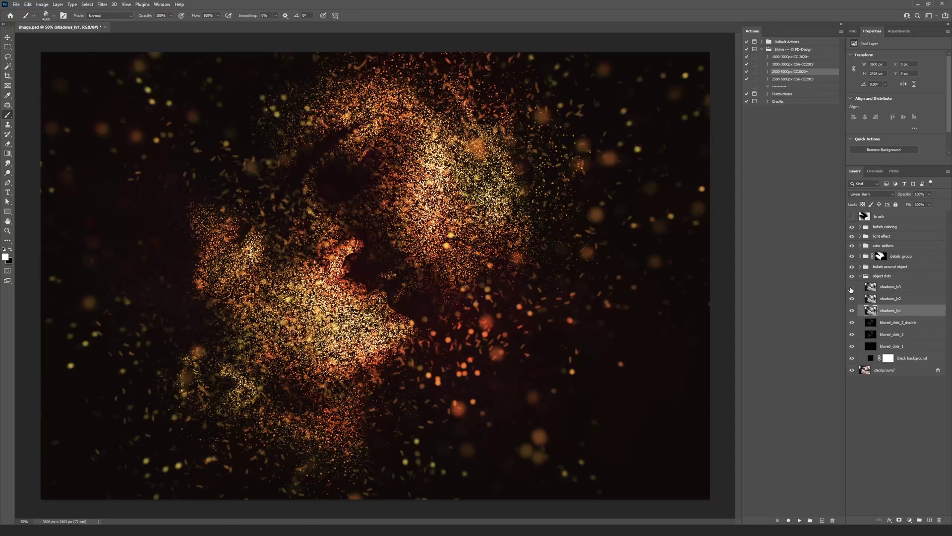
left_click(851, 289)
left_click(912, 323)
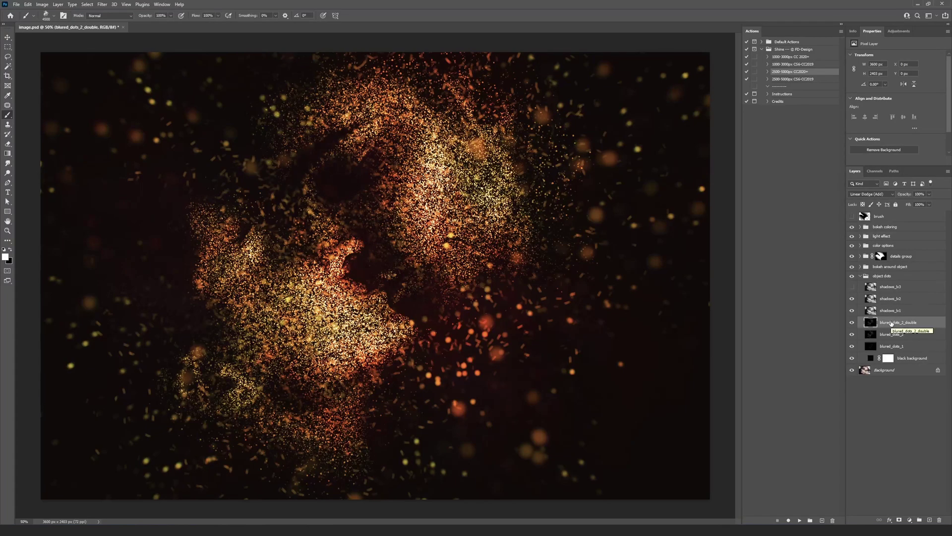
Try blured_dots_2_double's Fill at about 38%, restore 100%, and expand color options
left_click(929, 204)
mouse_move(929, 213)
left_mouse_down()
mouse_move(913, 214)
mouse_move(940, 216)
mouse_move(891, 214)
mouse_move(934, 215)
left_mouse_up()
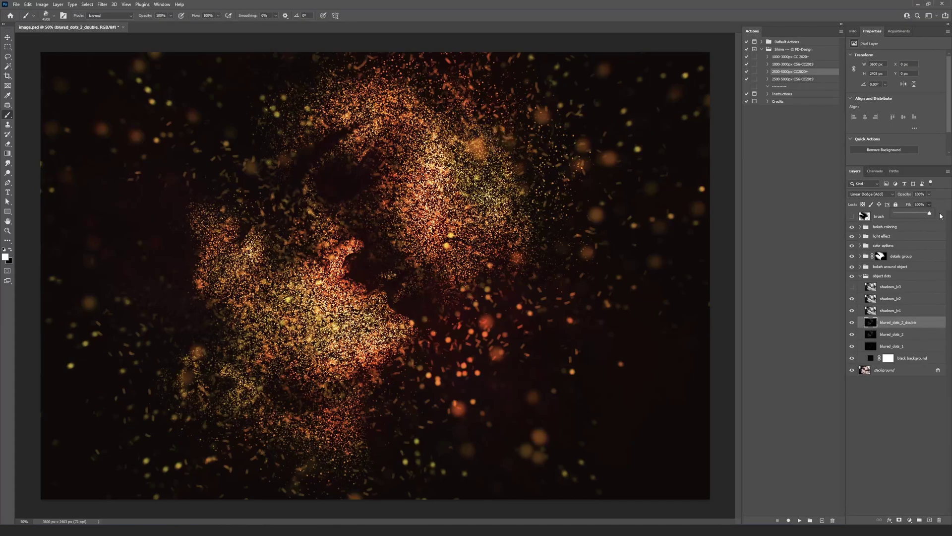
left_click(941, 201)
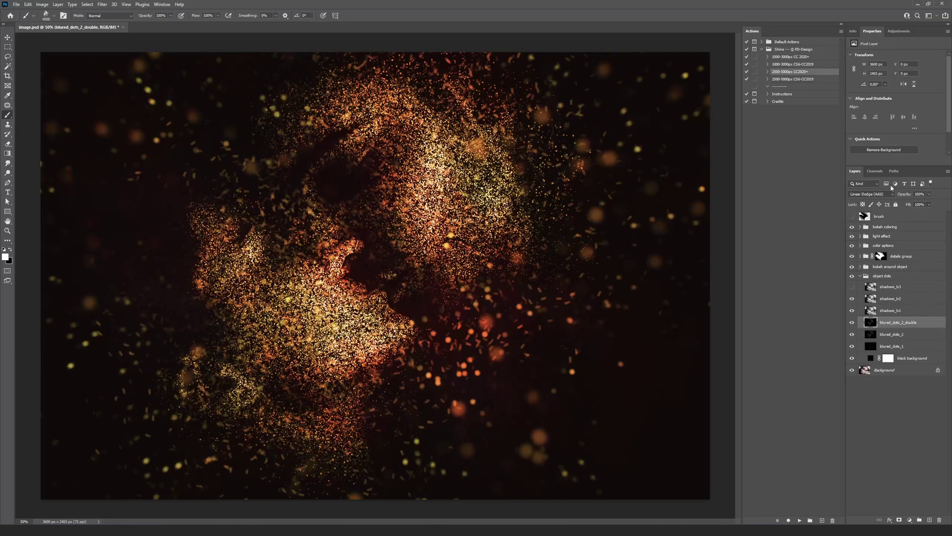
left_click(933, 206)
left_click(937, 203)
left_click(860, 246)
left_click(917, 272)
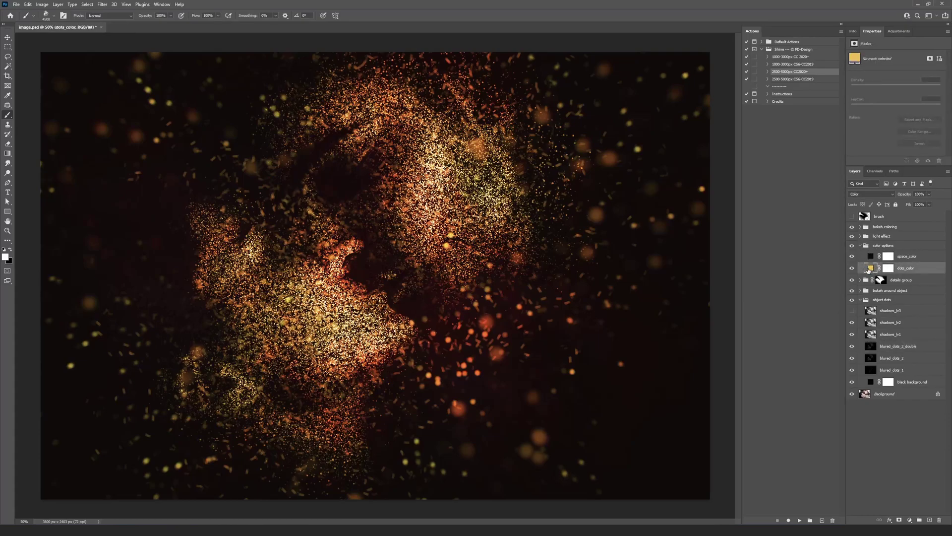
double_click(870, 268)
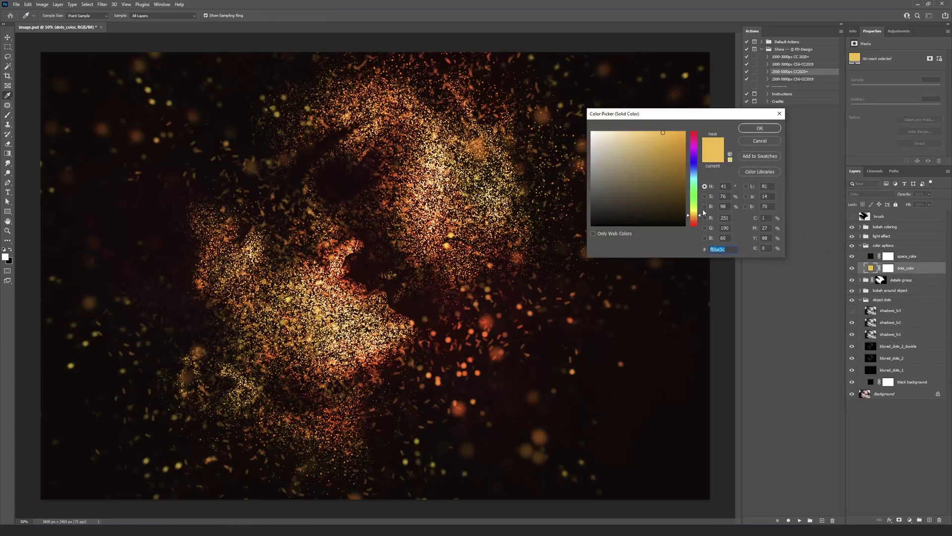
left_click_drag(695, 215, 696, 143)
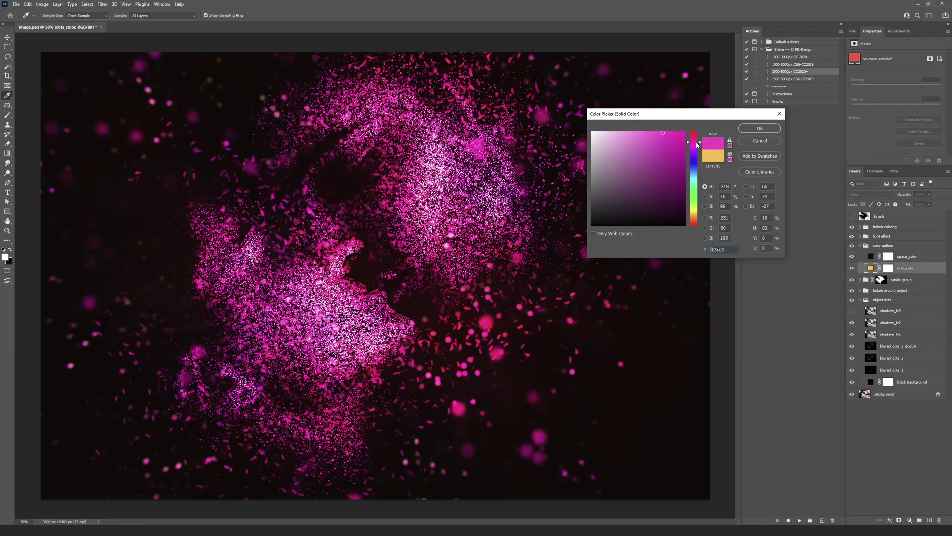
left_click(695, 220)
left_click(752, 143)
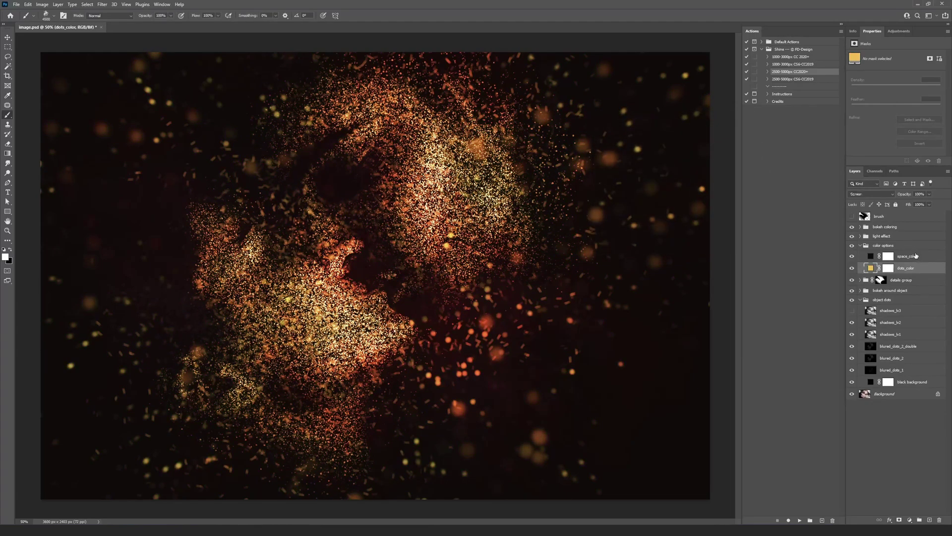
left_click(915, 256)
Toggle the color_1, color_2 and color_3 glow layers, ending with color_1 visible
left_click(861, 236)
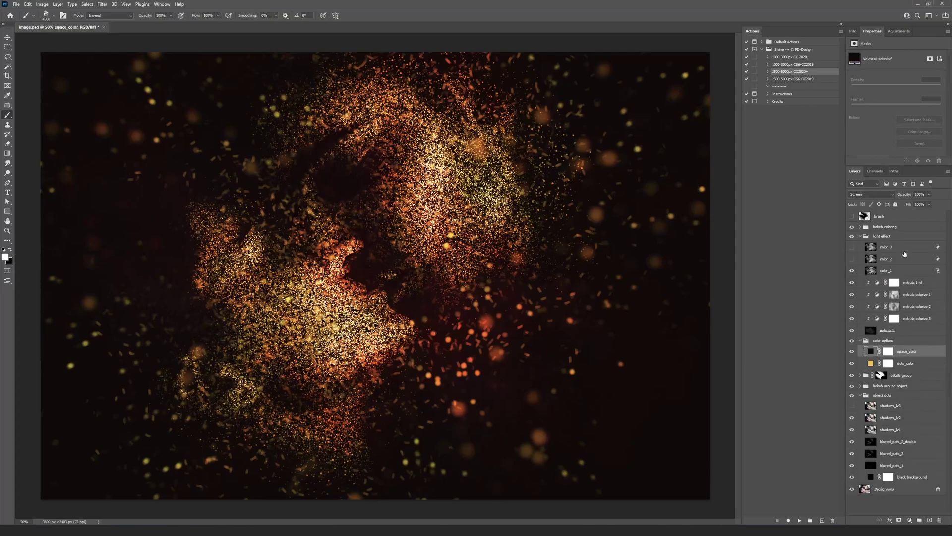
left_click(906, 270)
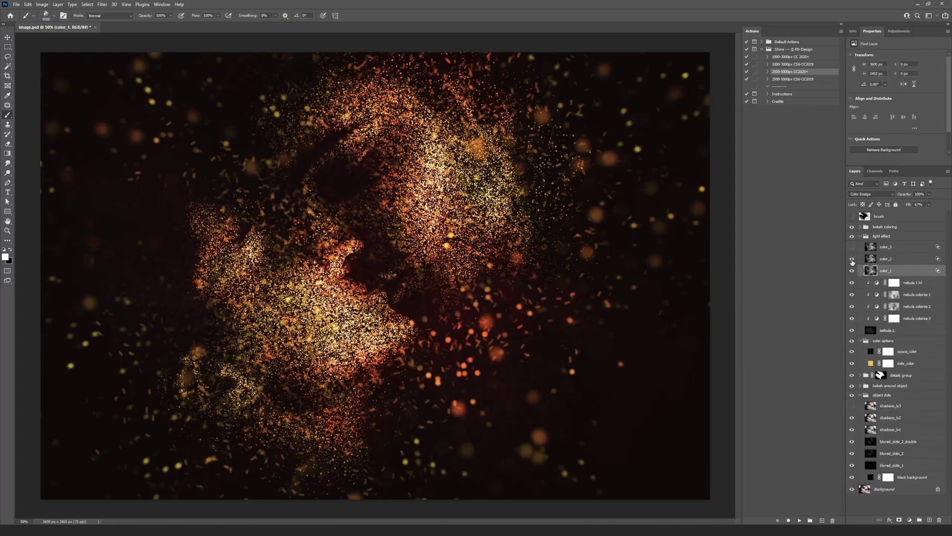
left_click(852, 259)
left_click(851, 247)
left_click(852, 271)
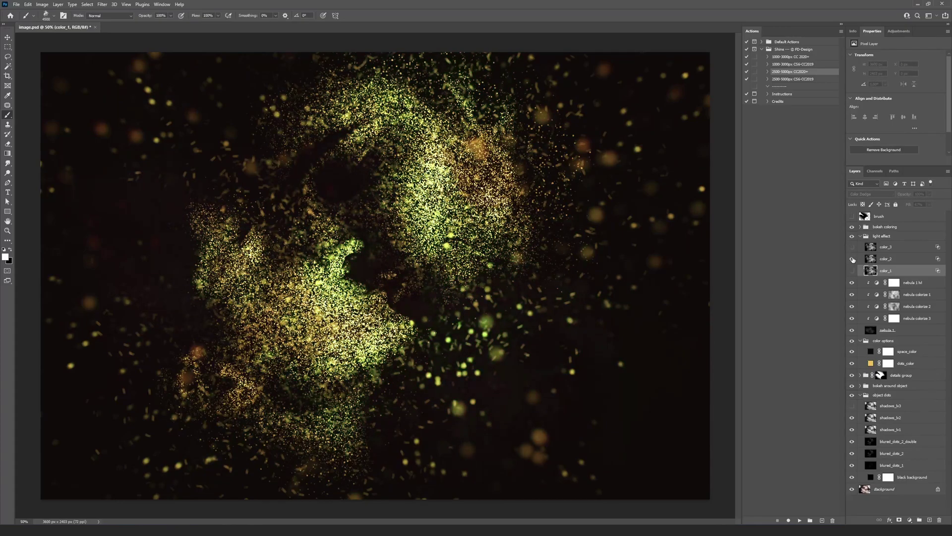
left_click(852, 270)
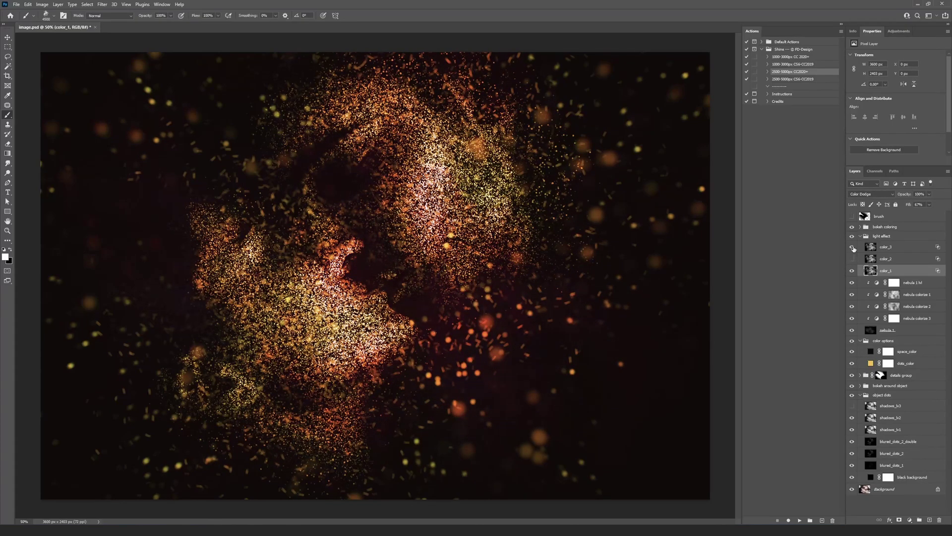
Change the dots_color fill to pink-magenta in the Color Picker
double_click(870, 363)
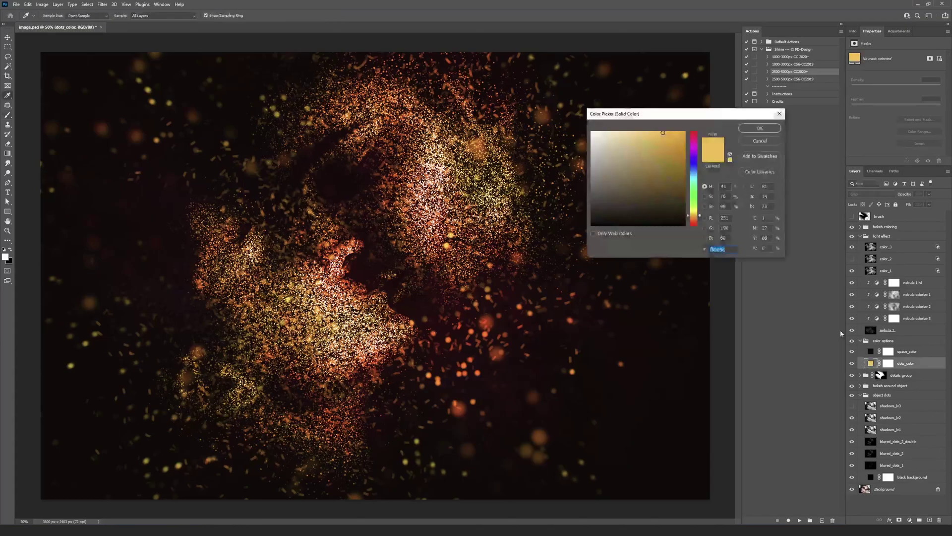
mouse_move(695, 214)
left_mouse_down()
mouse_move(695, 222)
mouse_move(695, 138)
mouse_move(602, 135)
left_mouse_up()
left_click(760, 128)
Change the space_color fill to near-black (#090302)
double_click(870, 351)
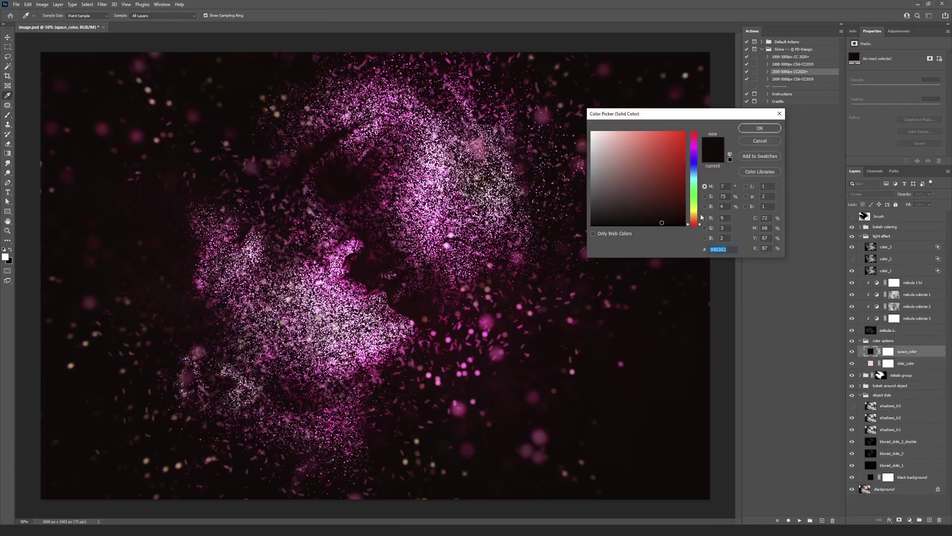
left_click_drag(695, 222, 694, 165)
left_click(760, 128)
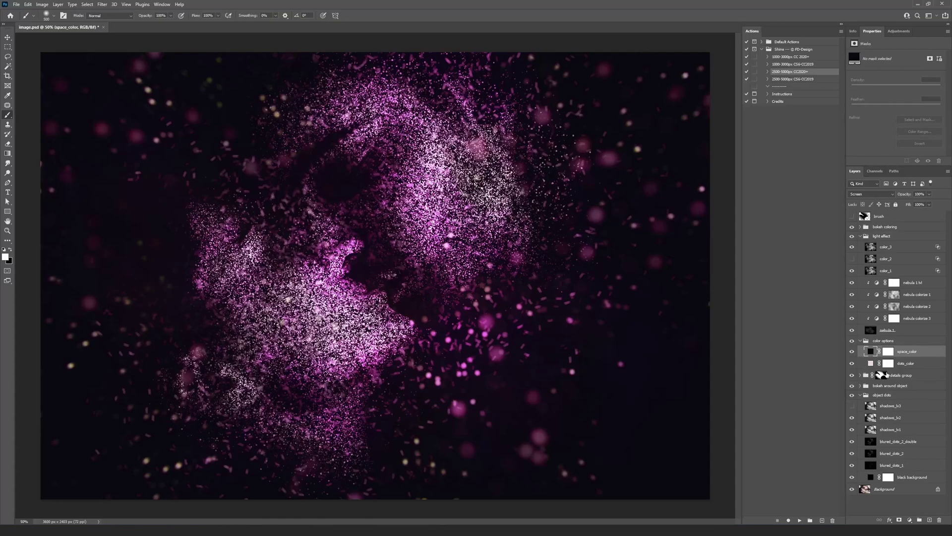
left_click(885, 375)
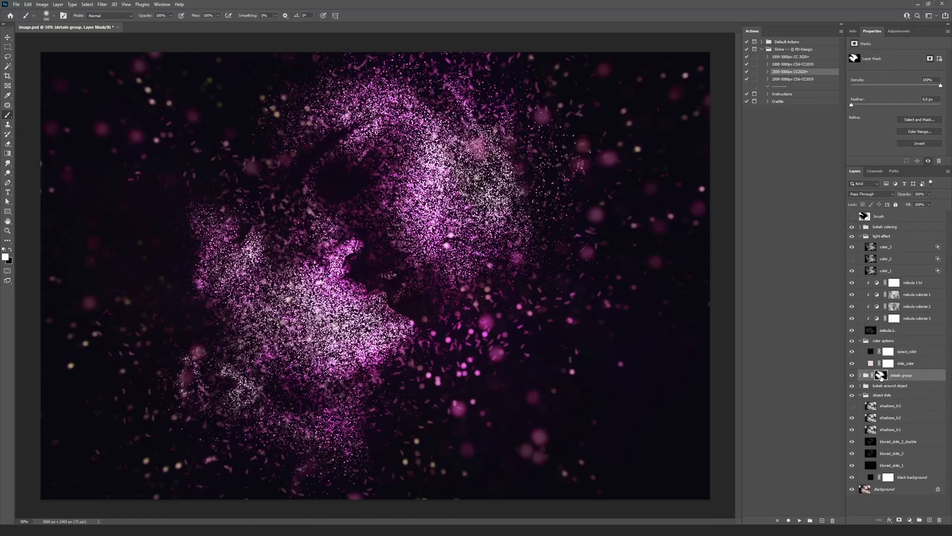
left_click(881, 376, "alt")
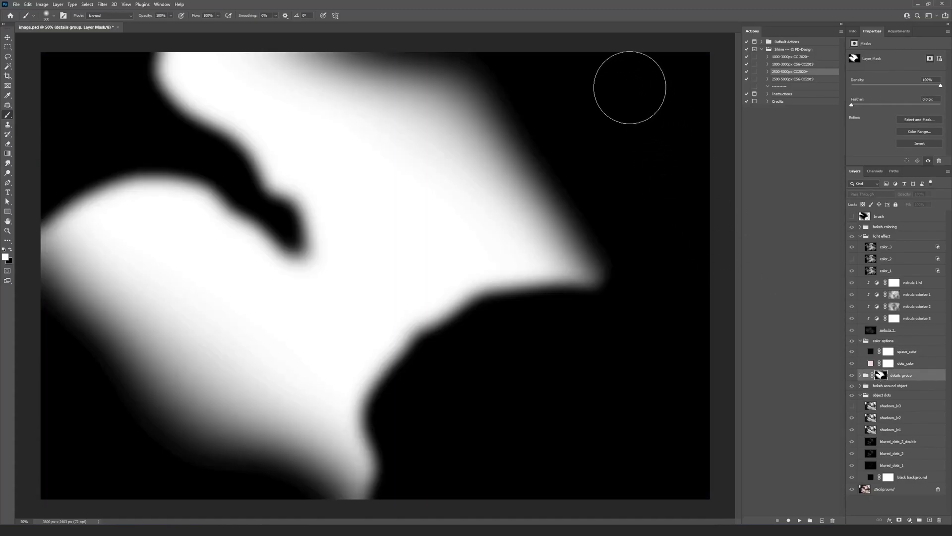
key("v")
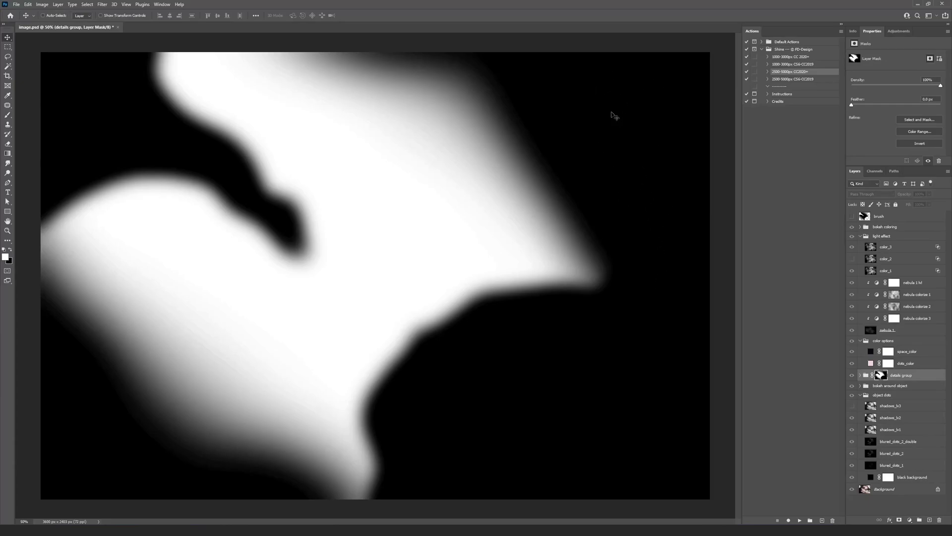
left_click(866, 379)
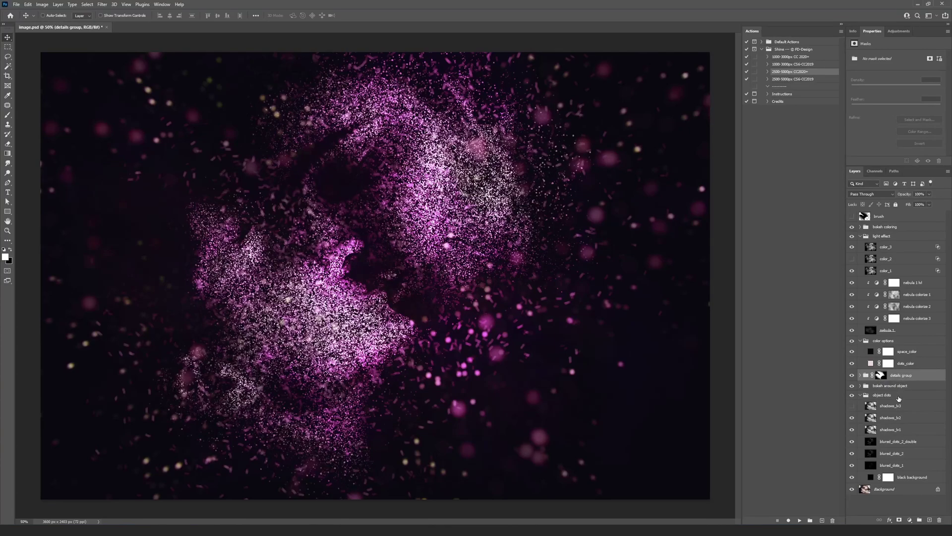
Add a mask to bokeh around object and paint its bokeh off the lower-left face
left_click(899, 397)
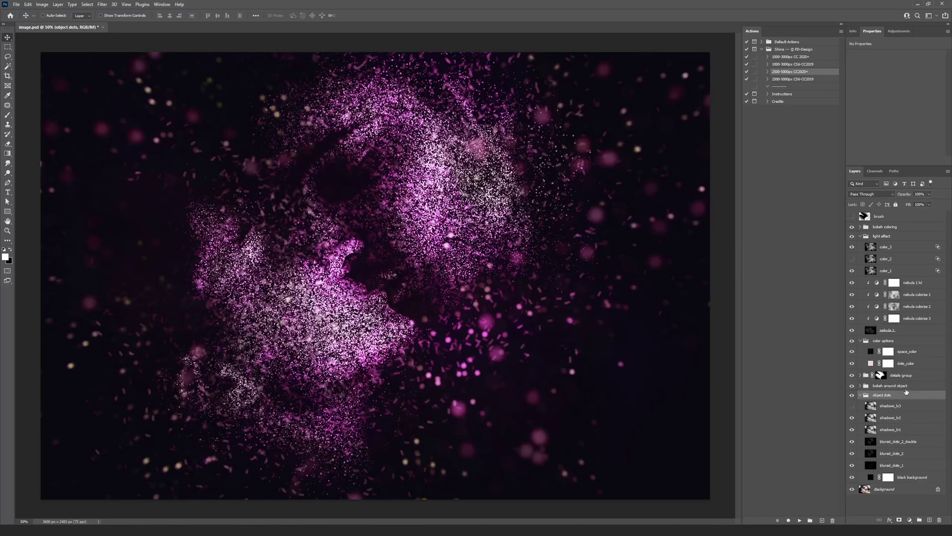
left_click(910, 386)
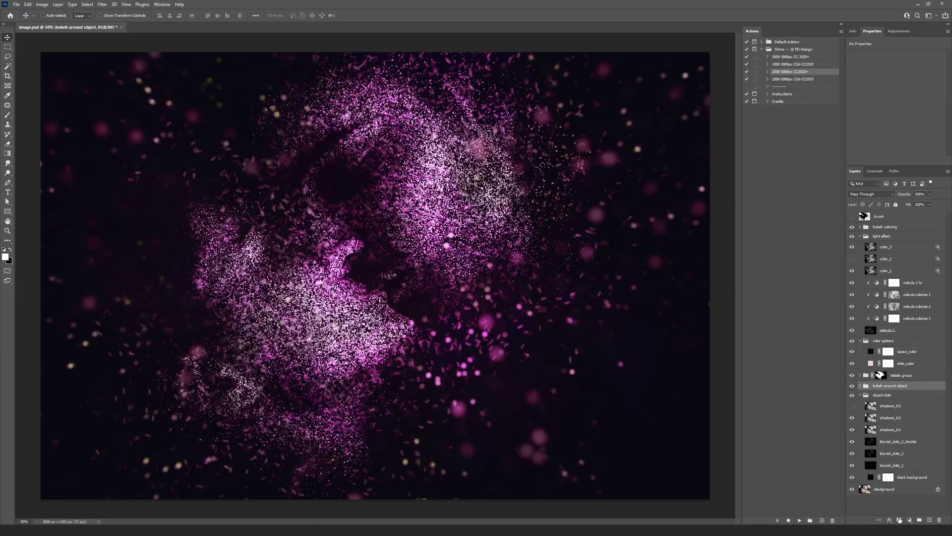
left_click(899, 520)
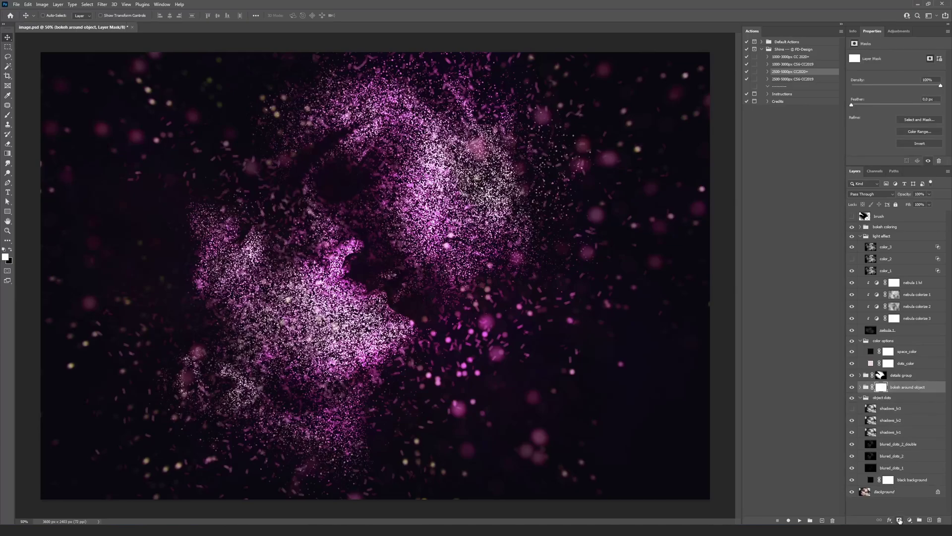
left_click(7, 115)
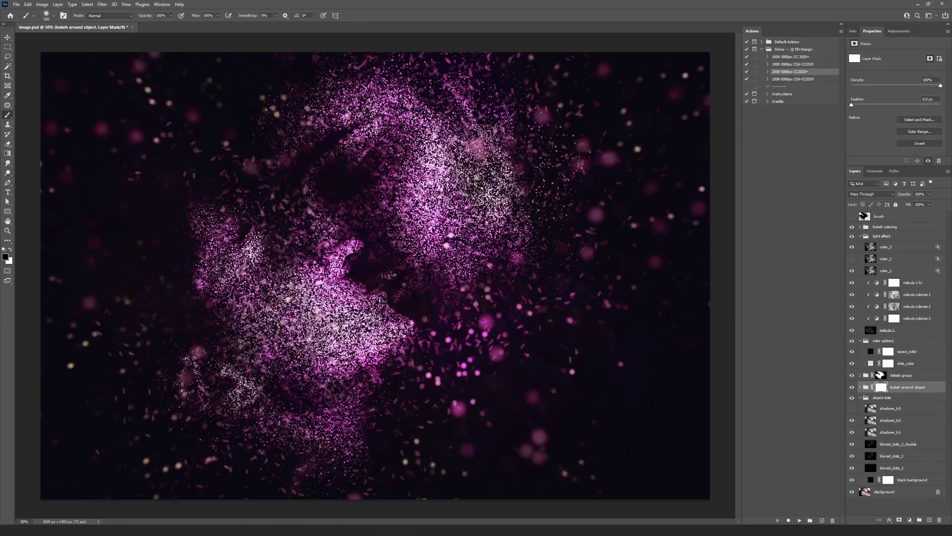
mouse_move(336, 316)
left_mouse_down()
mouse_move(275, 310)
mouse_move(262, 324)
mouse_move(338, 326)
mouse_move(268, 344)
mouse_move(271, 323)
mouse_move(238, 263)
mouse_move(257, 295)
mouse_move(334, 328)
mouse_move(235, 253)
mouse_move(378, 254)
mouse_move(457, 212)
mouse_move(477, 169)
mouse_move(460, 152)
mouse_move(476, 201)
mouse_move(464, 156)
mouse_move(486, 191)
mouse_move(486, 172)
mouse_move(487, 199)
mouse_move(486, 156)
mouse_move(499, 188)
mouse_move(454, 145)
mouse_move(354, 113)
mouse_move(287, 132)
mouse_move(313, 101)
mouse_move(291, 112)
mouse_move(278, 147)
mouse_move(310, 100)
mouse_move(348, 109)
mouse_move(353, 219)
mouse_move(398, 248)
mouse_move(356, 290)
mouse_move(305, 228)
mouse_move(249, 192)
mouse_move(237, 189)
mouse_move(281, 222)
mouse_move(202, 199)
mouse_move(225, 195)
mouse_move(200, 192)
mouse_move(244, 175)
mouse_move(232, 119)
mouse_move(241, 148)
mouse_move(344, 247)
left_mouse_up()
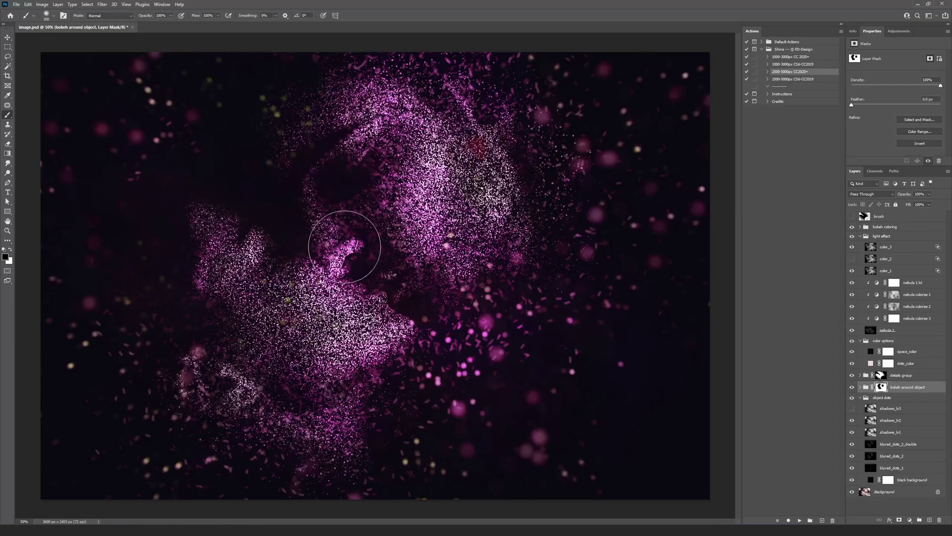
key("x")
mouse_move(183, 140)
left_mouse_down()
mouse_move(191, 197)
mouse_move(238, 237)
mouse_move(234, 134)
left_mouse_up()
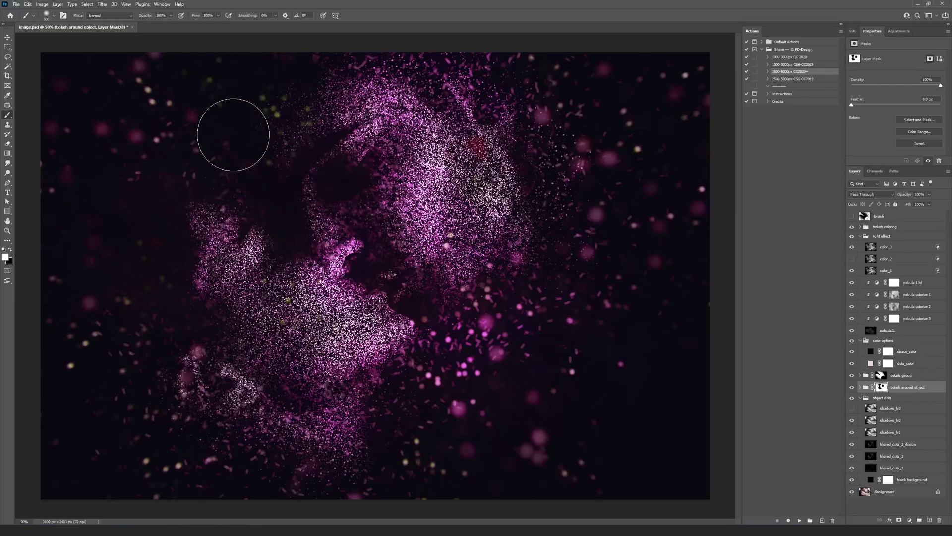
Mask bokeh coloring over the face, then touch up both masks with black and white
left_click(885, 227)
left_click(899, 520)
key("x")
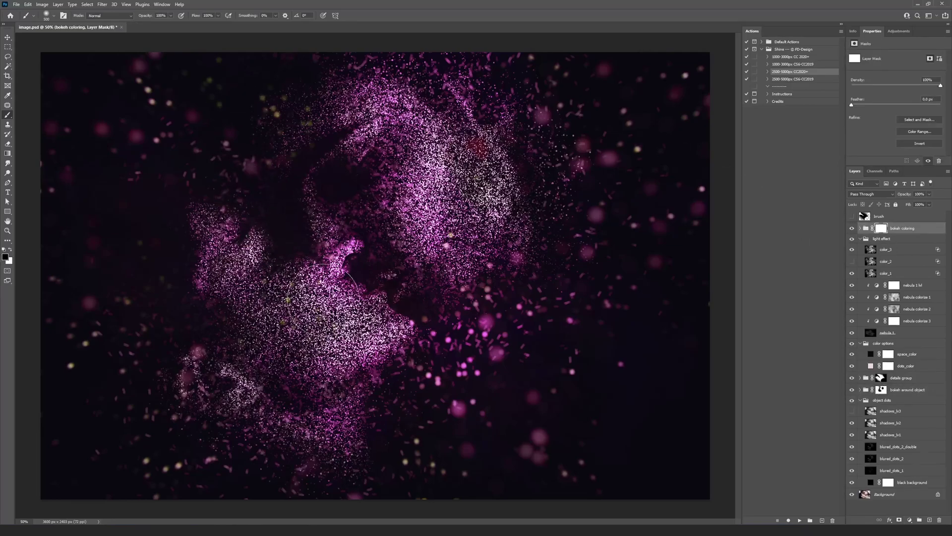
mouse_move(322, 300)
left_mouse_down()
mouse_move(357, 308)
mouse_move(340, 96)
mouse_move(405, 103)
left_mouse_up()
left_click(881, 389)
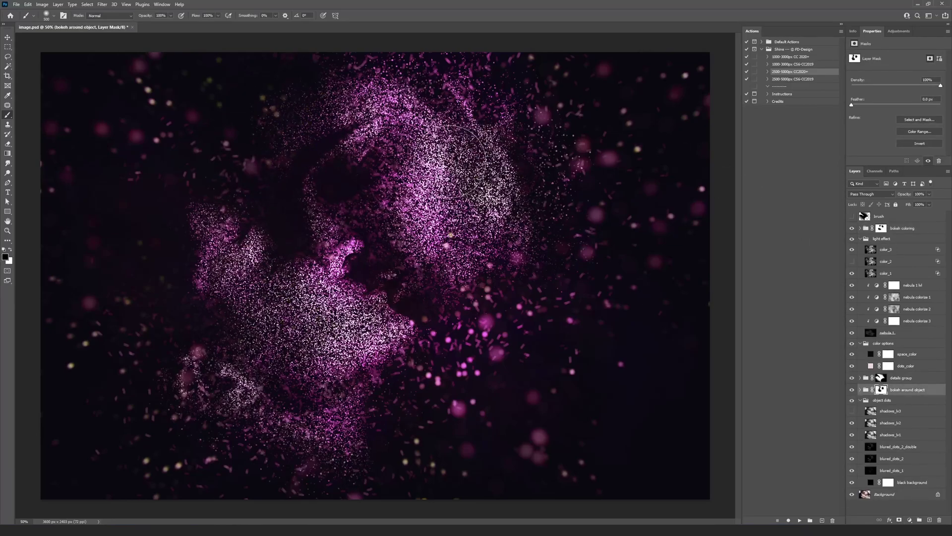
left_click_drag(449, 161, 461, 168)
left_click(885, 228)
key("x")
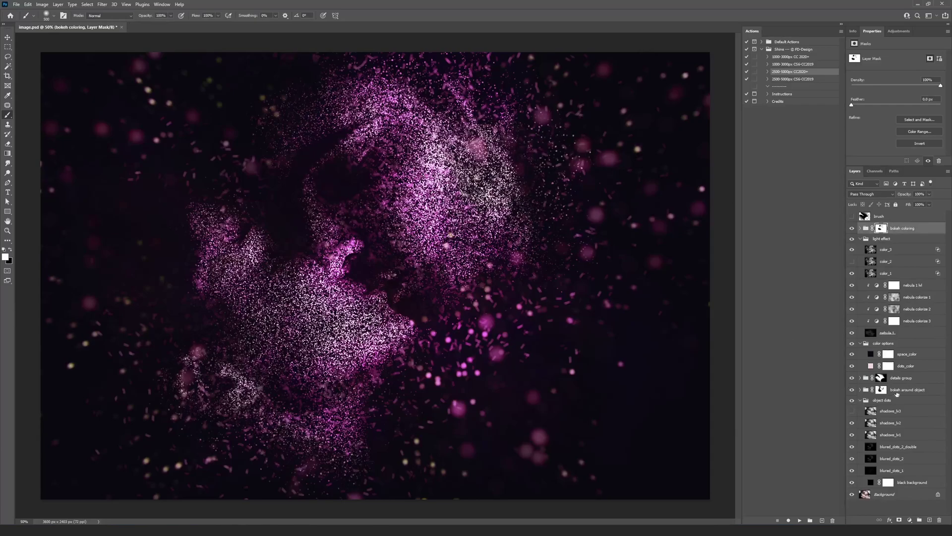
left_click(896, 394)
mouse_move(298, 323)
left_mouse_down()
mouse_move(314, 299)
mouse_move(311, 248)
mouse_move(292, 228)
mouse_move(348, 264)
mouse_move(345, 281)
mouse_move(352, 250)
mouse_move(423, 205)
mouse_move(536, 238)
left_mouse_up()
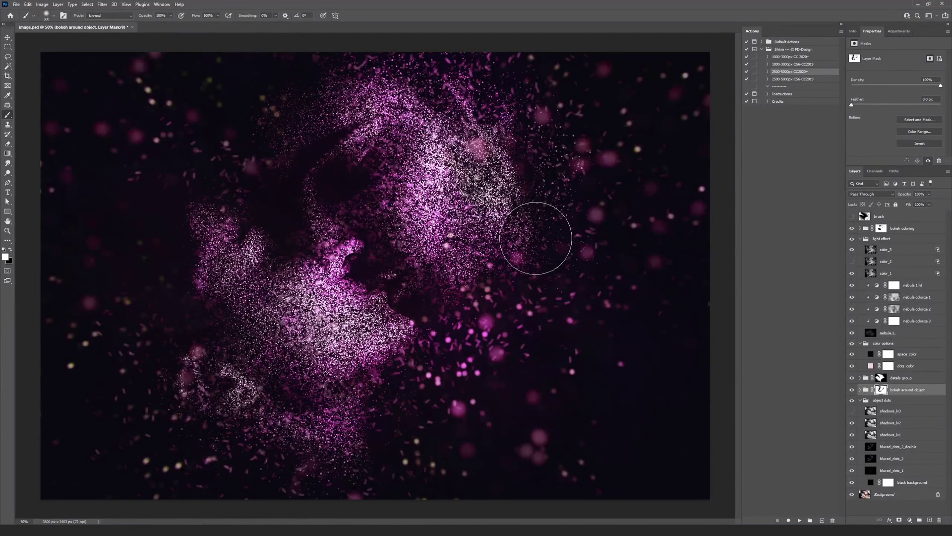
key("v")
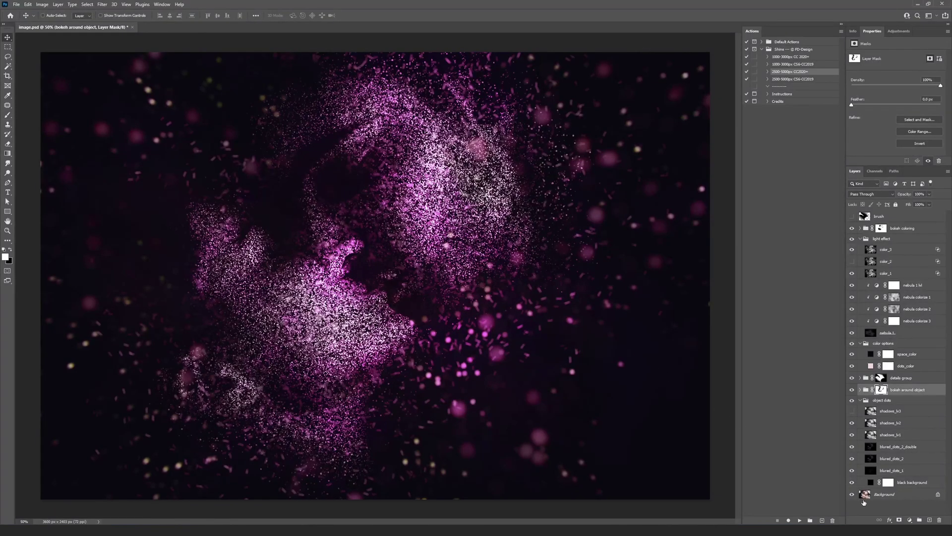
left_click(853, 494, "alt")
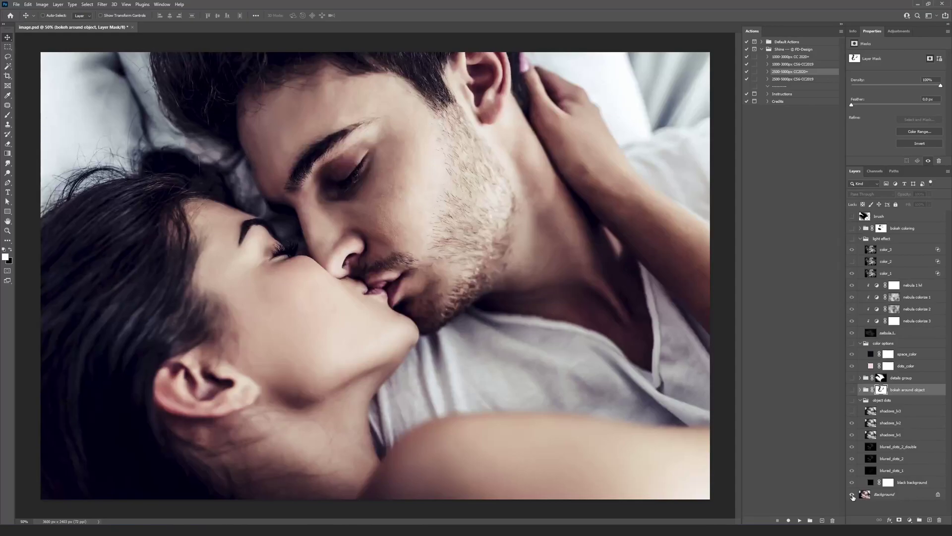
left_click(852, 494, "alt")
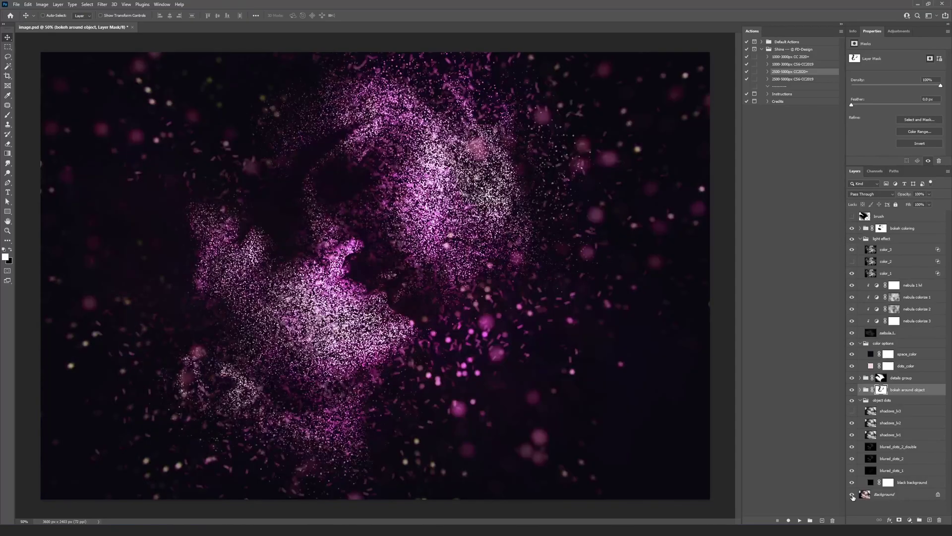
left_click(853, 494, "alt")
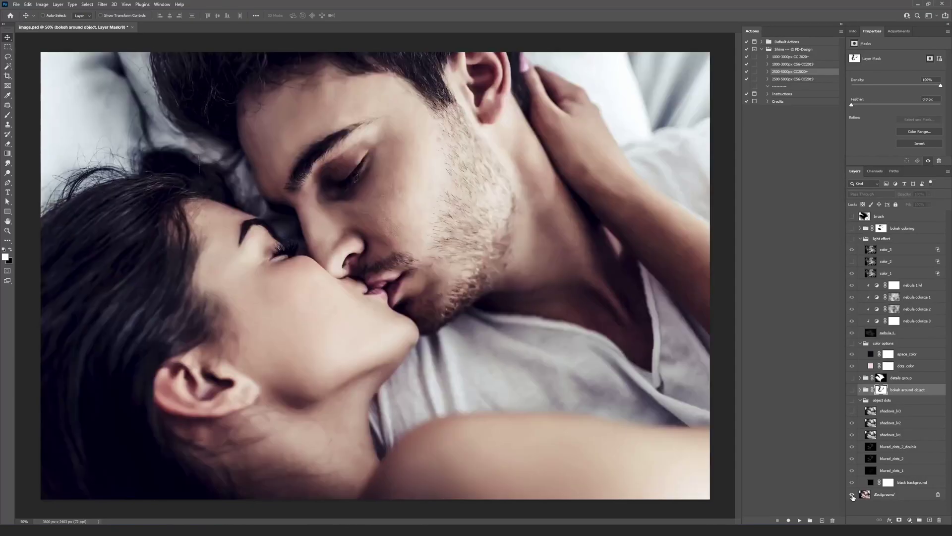
left_click(852, 494, "alt")
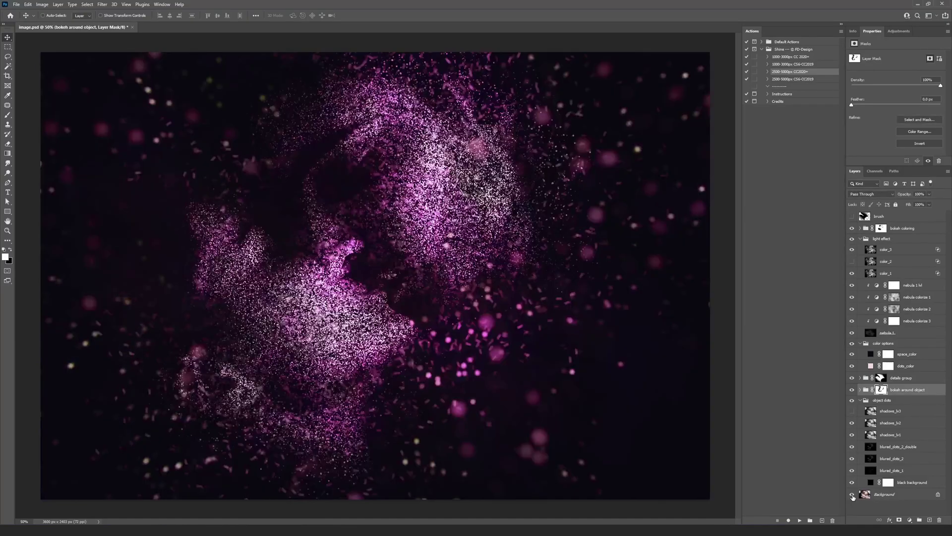